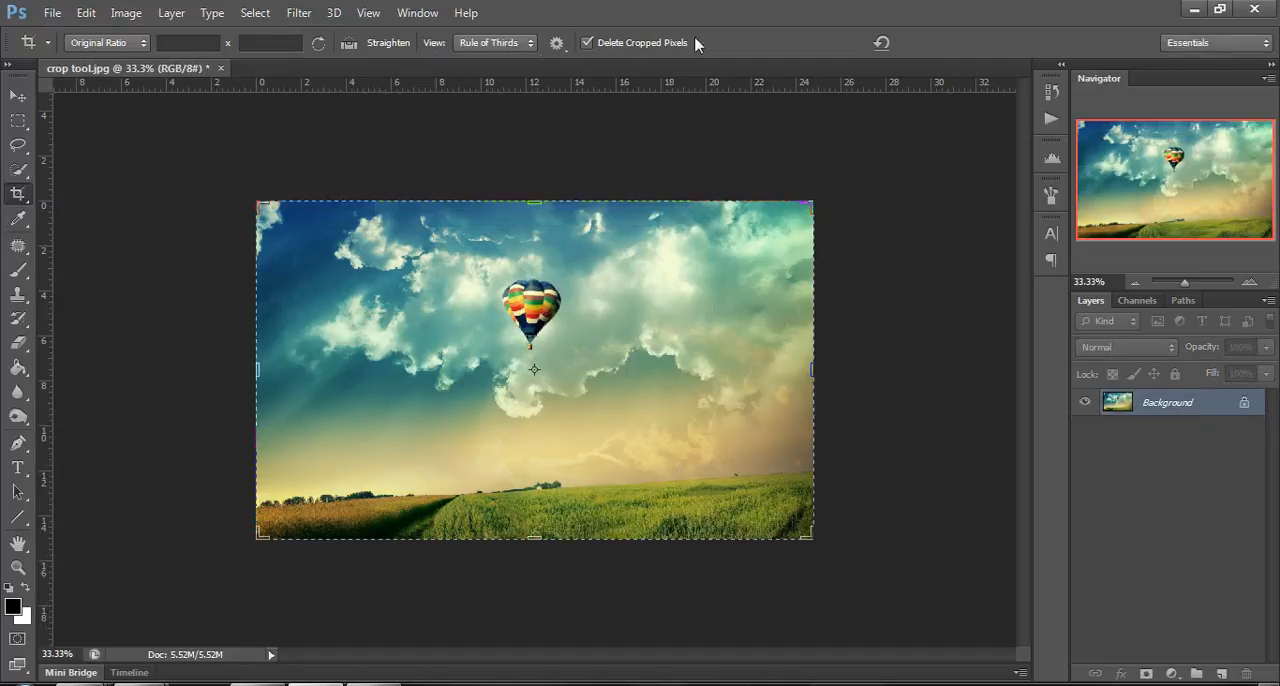
Crop the image with an unconstrained ratio, framing the balloon and landscape and pulling both side edges inward.
left_click(92, 43)
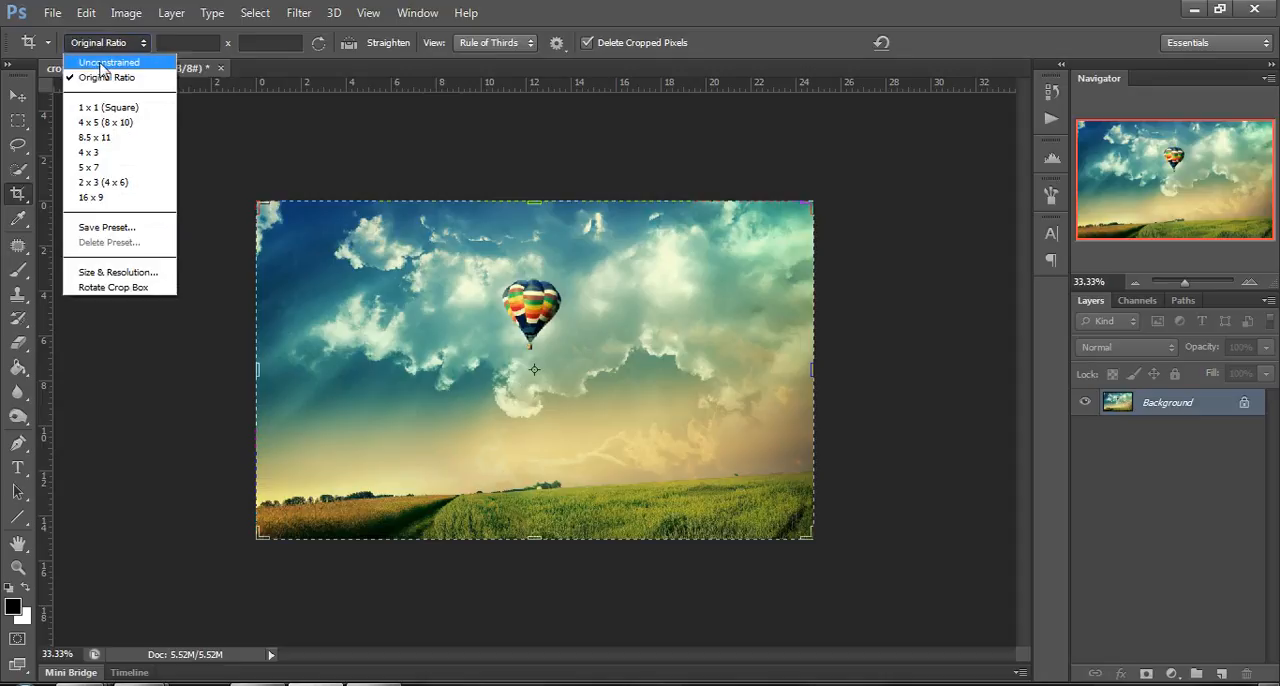
left_click(100, 63)
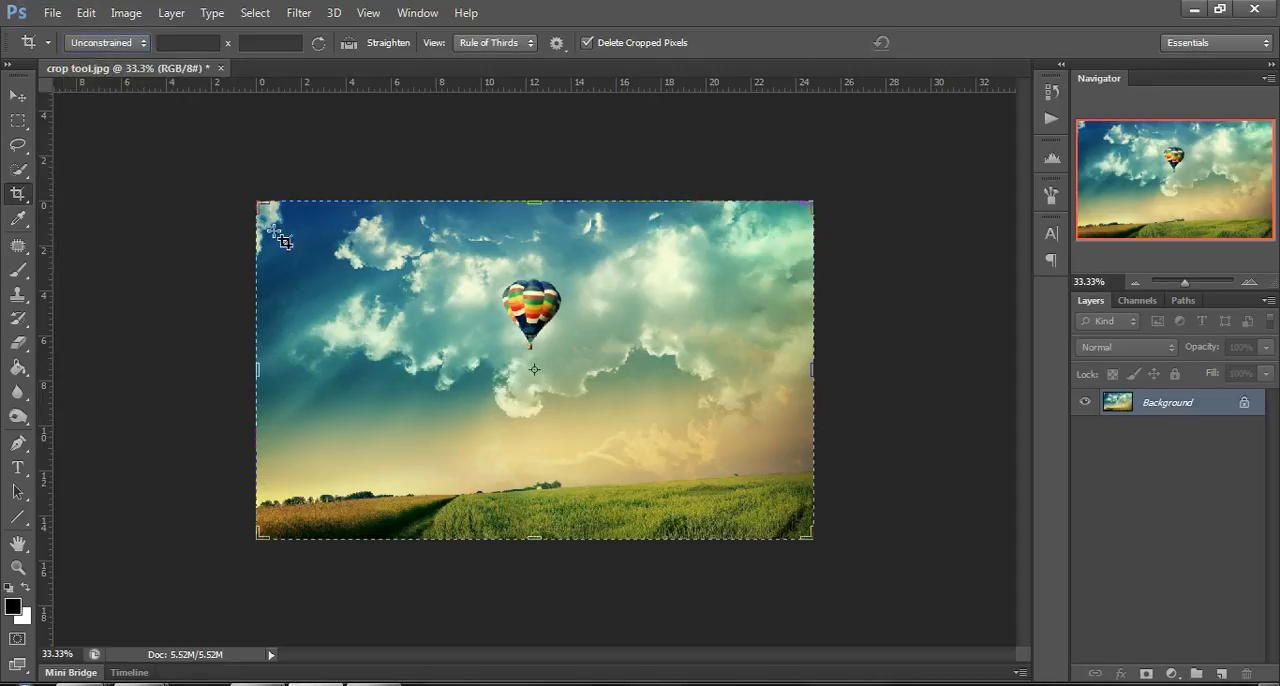
left_click_drag(268, 218, 723, 523)
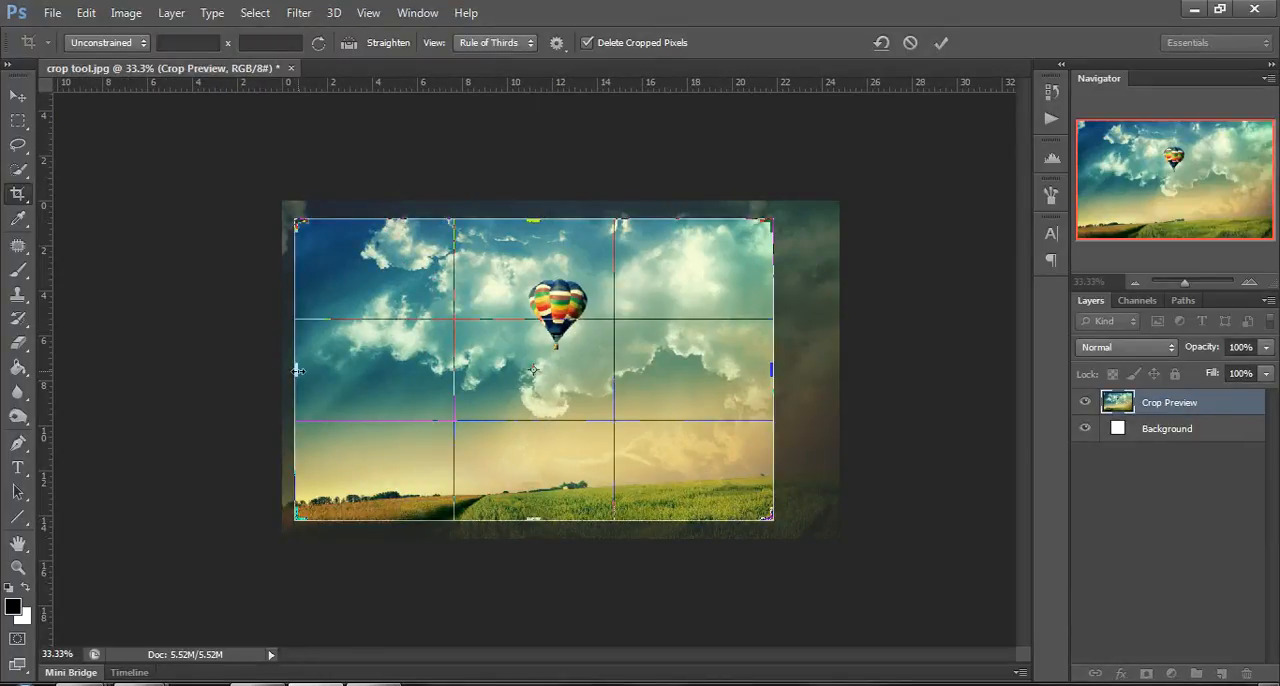
left_click_drag(298, 371, 329, 370)
left_click_drag(772, 370, 724, 373)
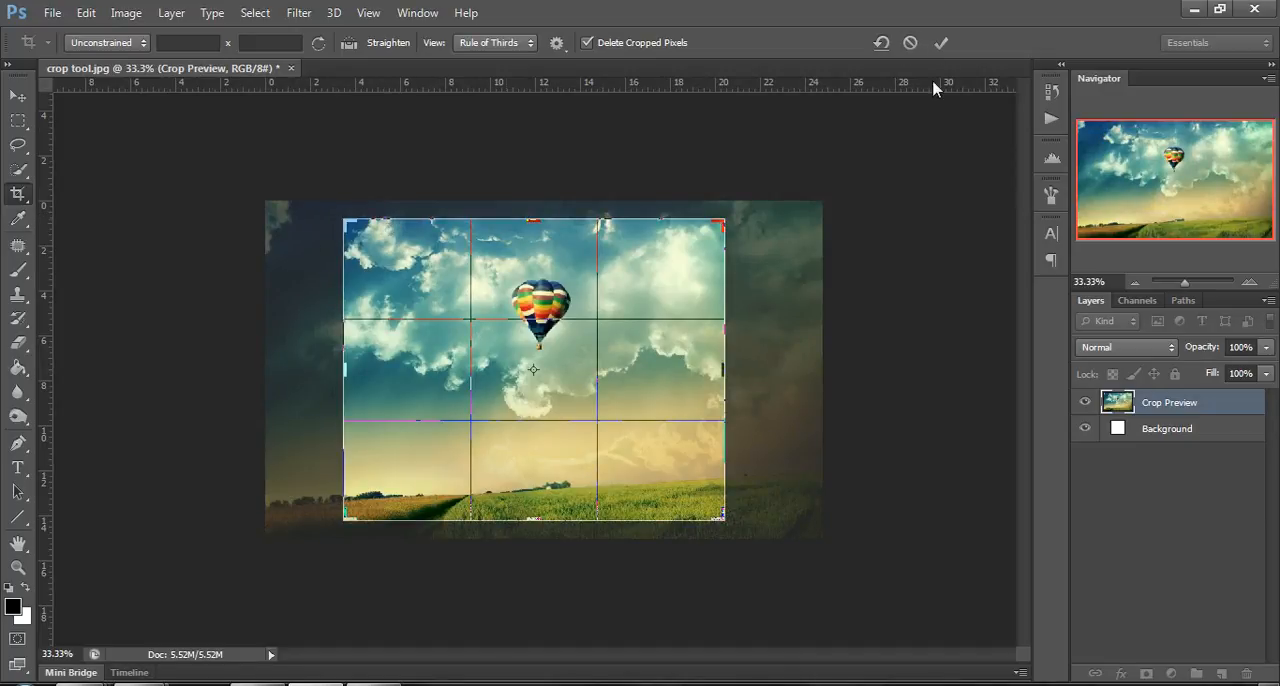
left_click(941, 42)
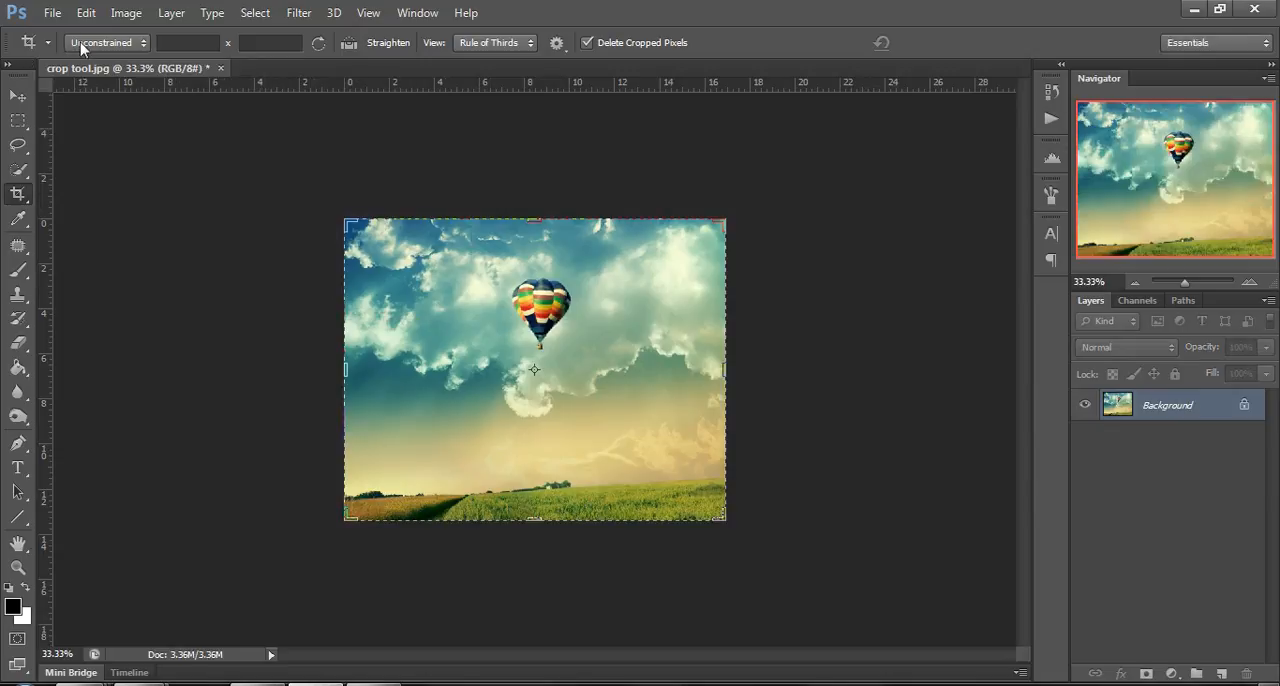
Restore the image to its opened state from the history.
left_click(1051, 91)
left_click(936, 107)
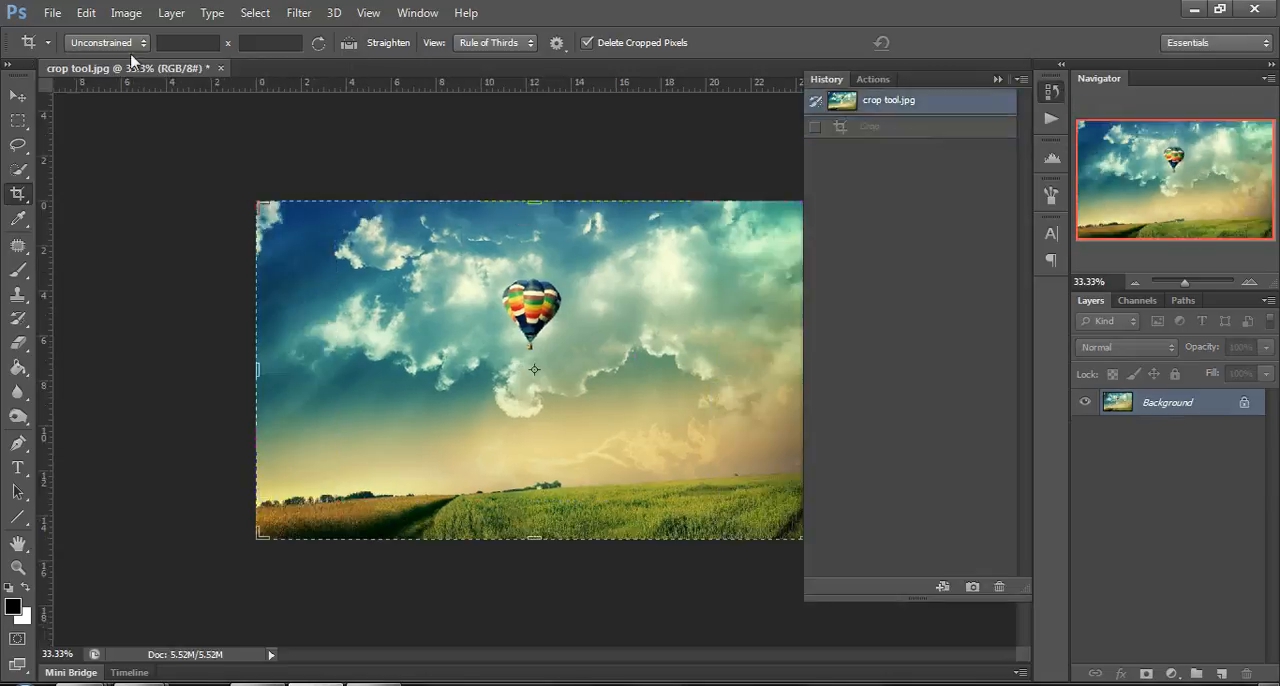
left_click(997, 79)
Crop the image at its original ratio to a smaller area of sky around the balloon.
left_click(107, 42)
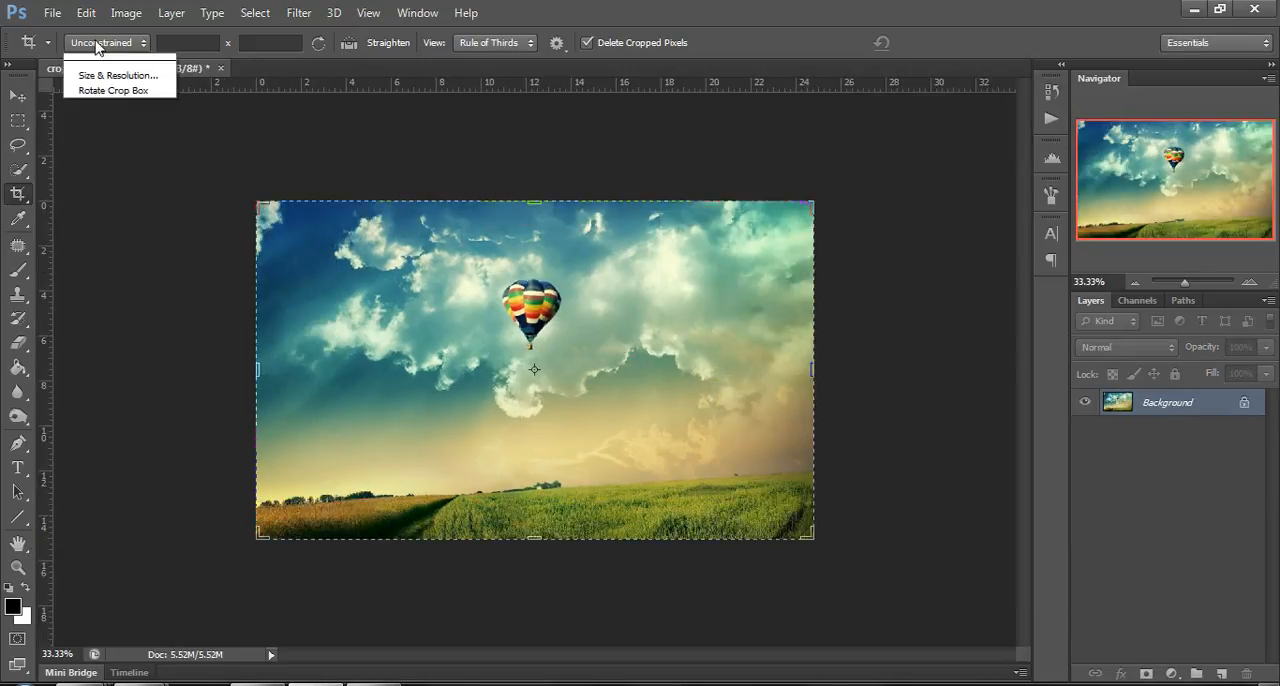
left_click(107, 79)
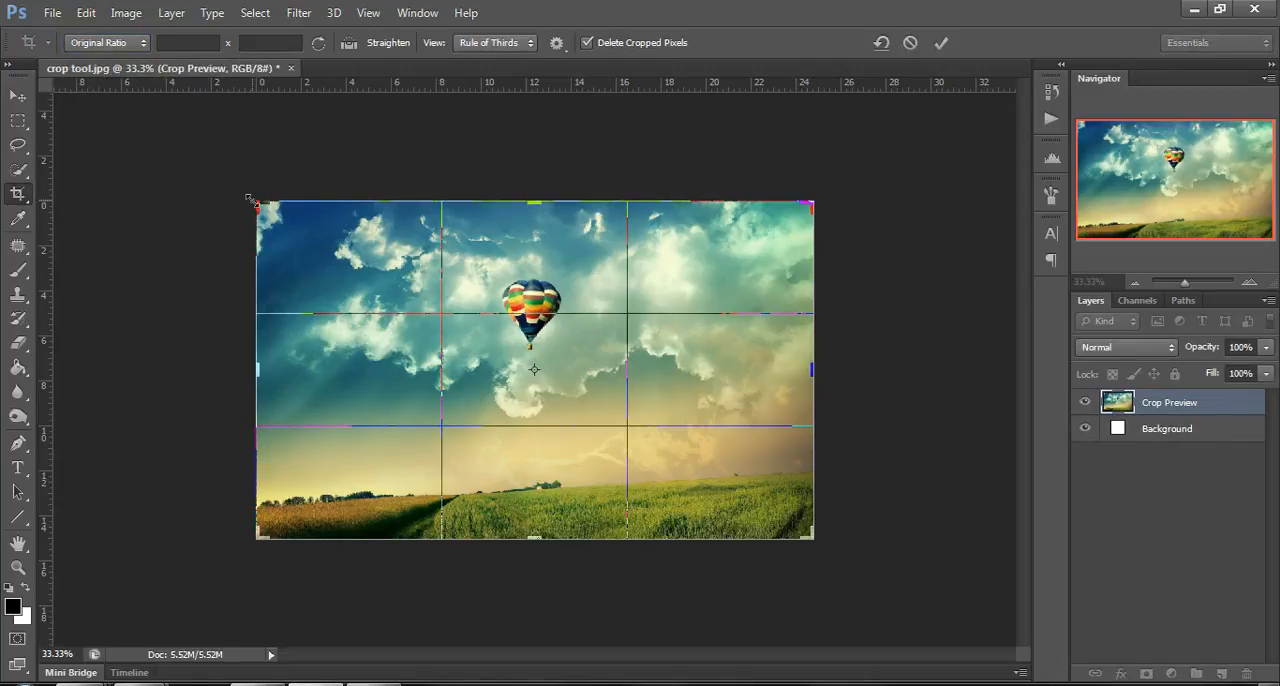
left_click_drag(252, 200, 310, 235)
left_click_drag(252, 200, 260, 212)
left_click_drag(566, 289, 594, 336)
left_click_drag(754, 378, 714, 368)
left_click_drag(648, 410, 648, 410)
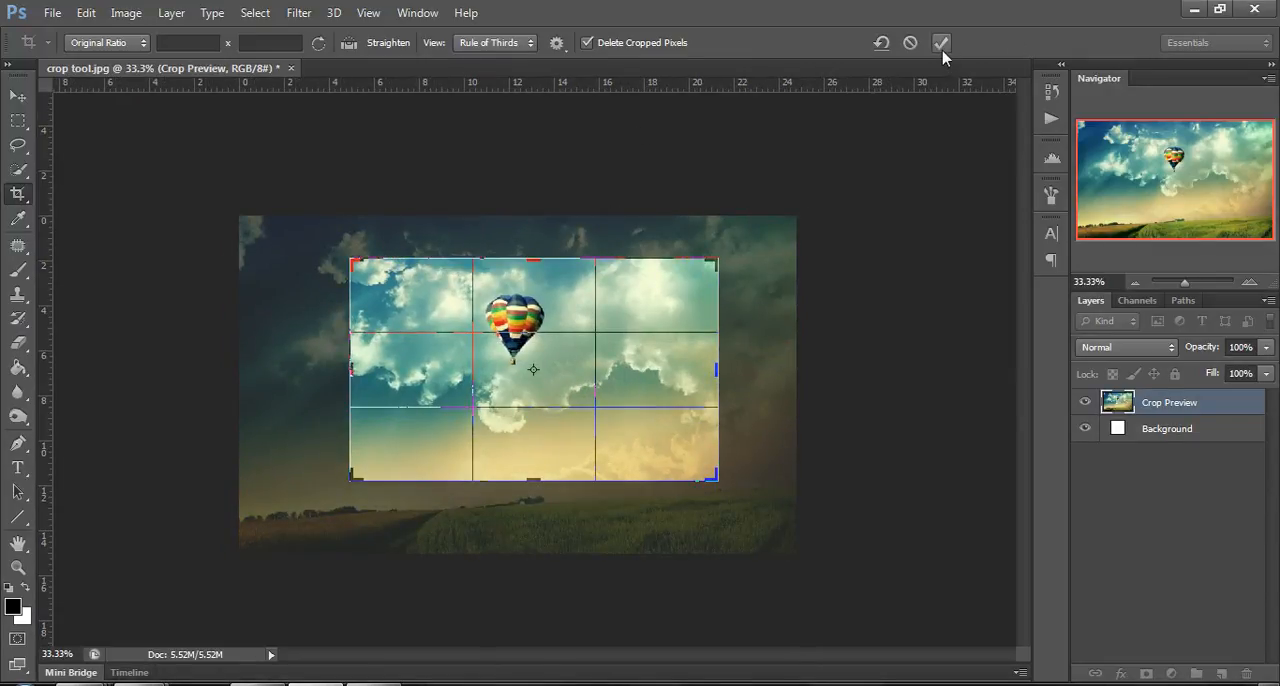
left_click(941, 43)
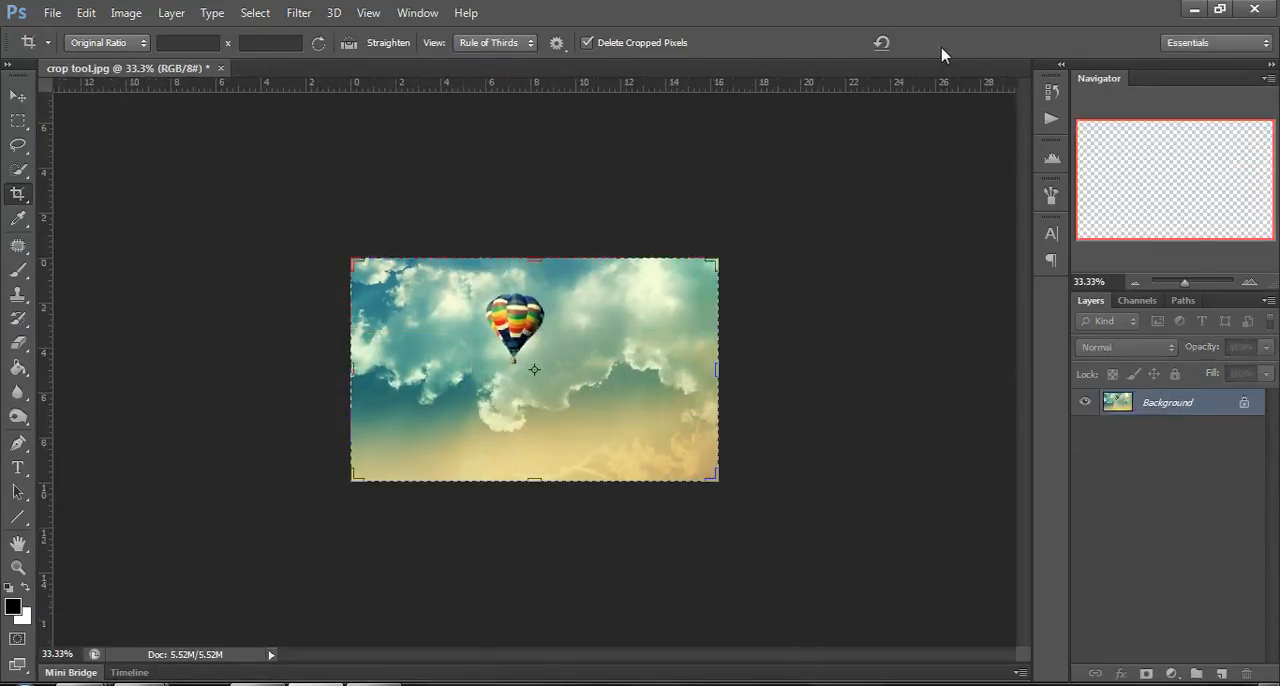
Undo the original-ratio crop and frame the balloon with a reduced 1 x 1 (Square) crop box.
left_click(1051, 90)
key("ctrl+z")
left_click(107, 43)
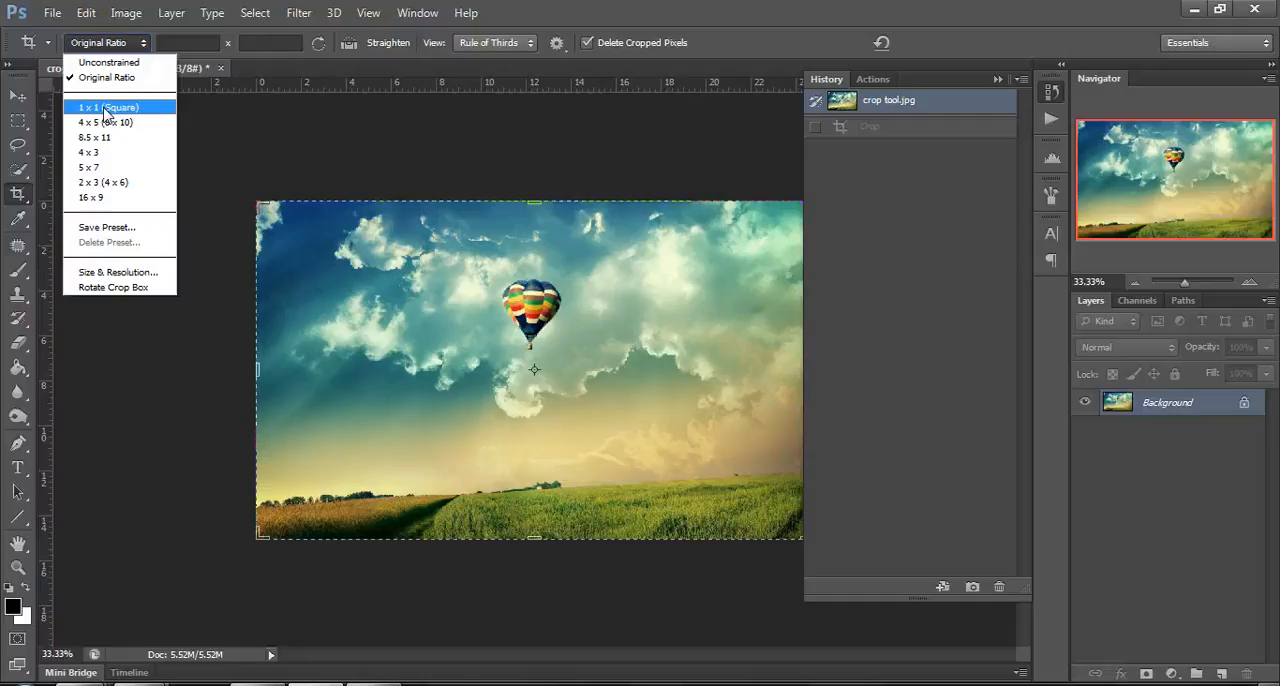
left_click(105, 108)
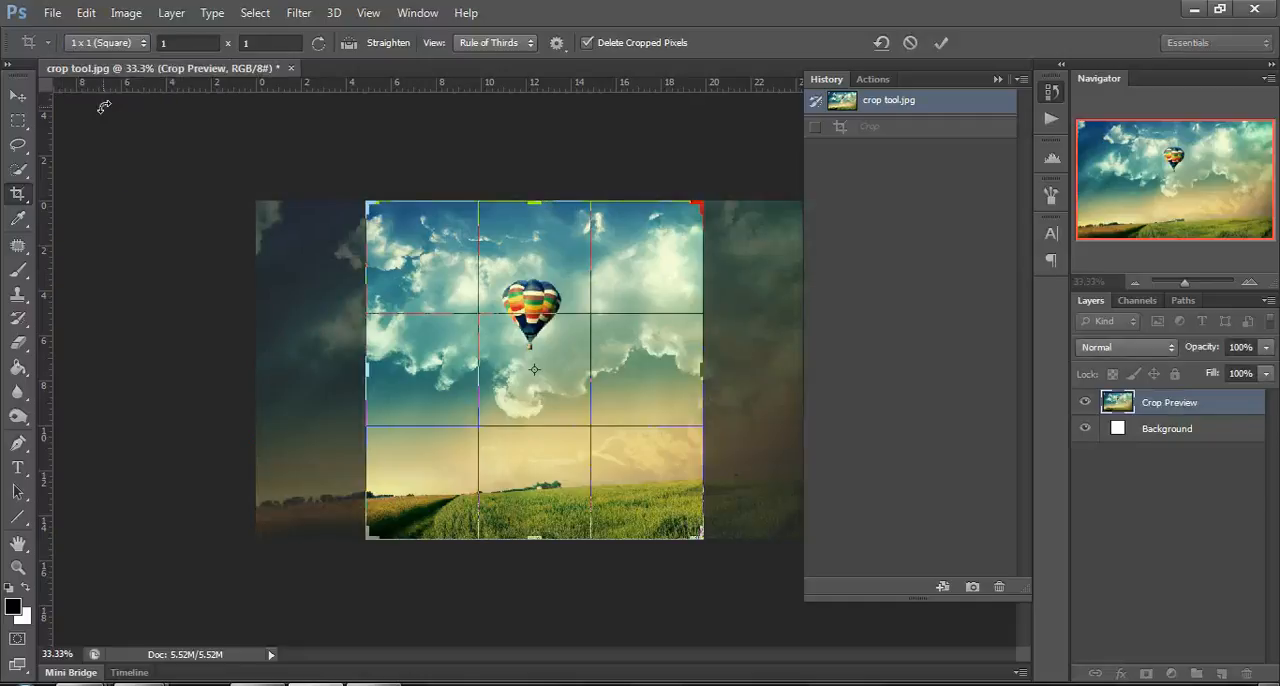
left_click(997, 79)
left_click_drag(702, 537, 665, 500)
mouse_move(639, 231)
left_mouse_down()
mouse_move(660, 238)
mouse_move(655, 248)
left_mouse_up()
Try the 4 x 5 (8 x 10) and 5 x 7 crop ratios, ending on 16 x 9.
left_click(92, 44)
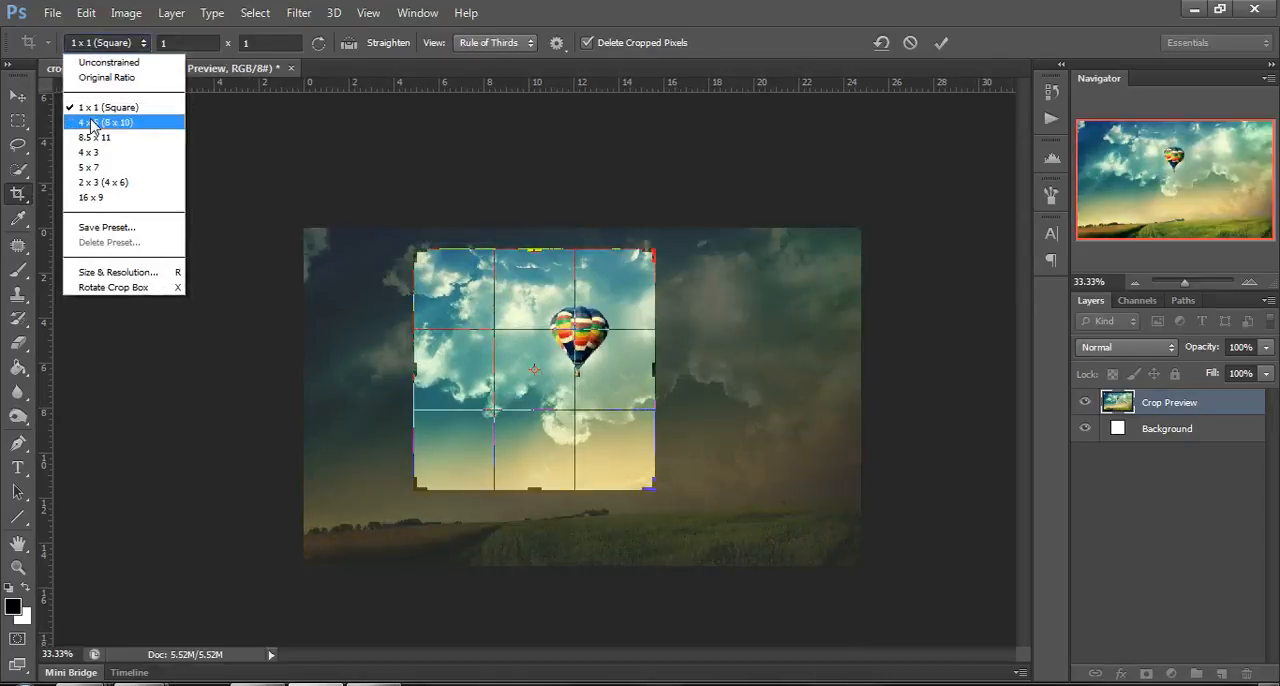
left_click(90, 122)
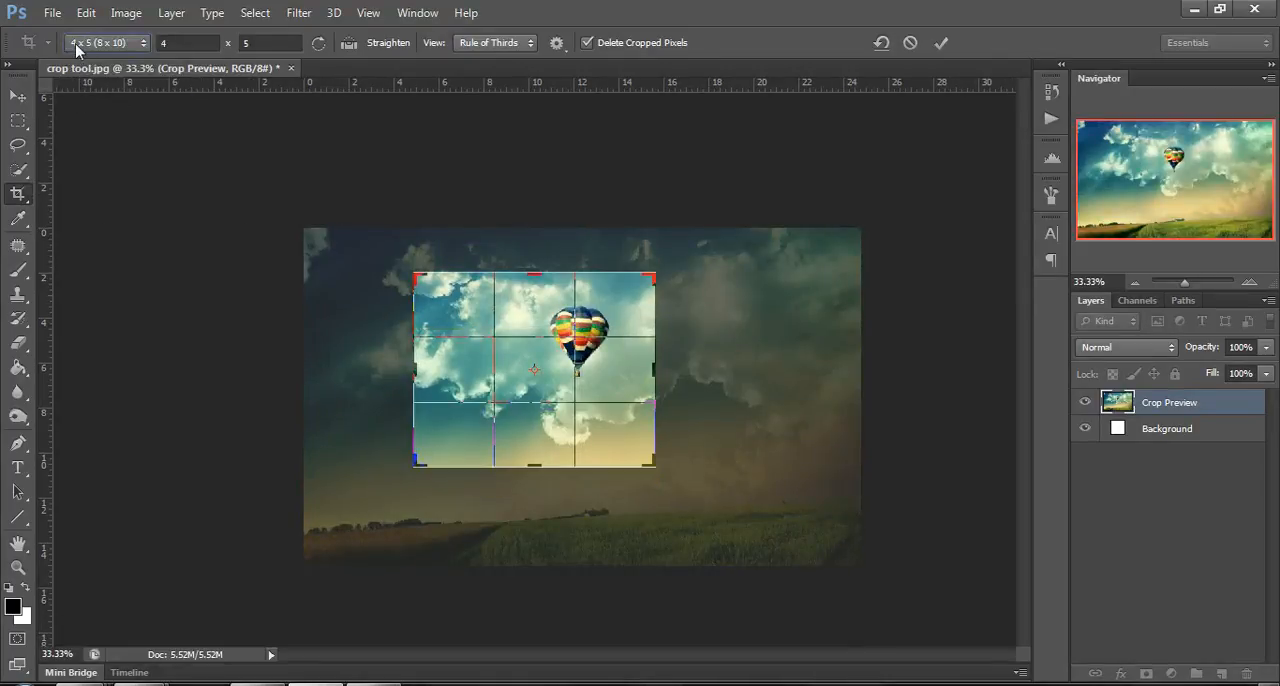
left_click(77, 48)
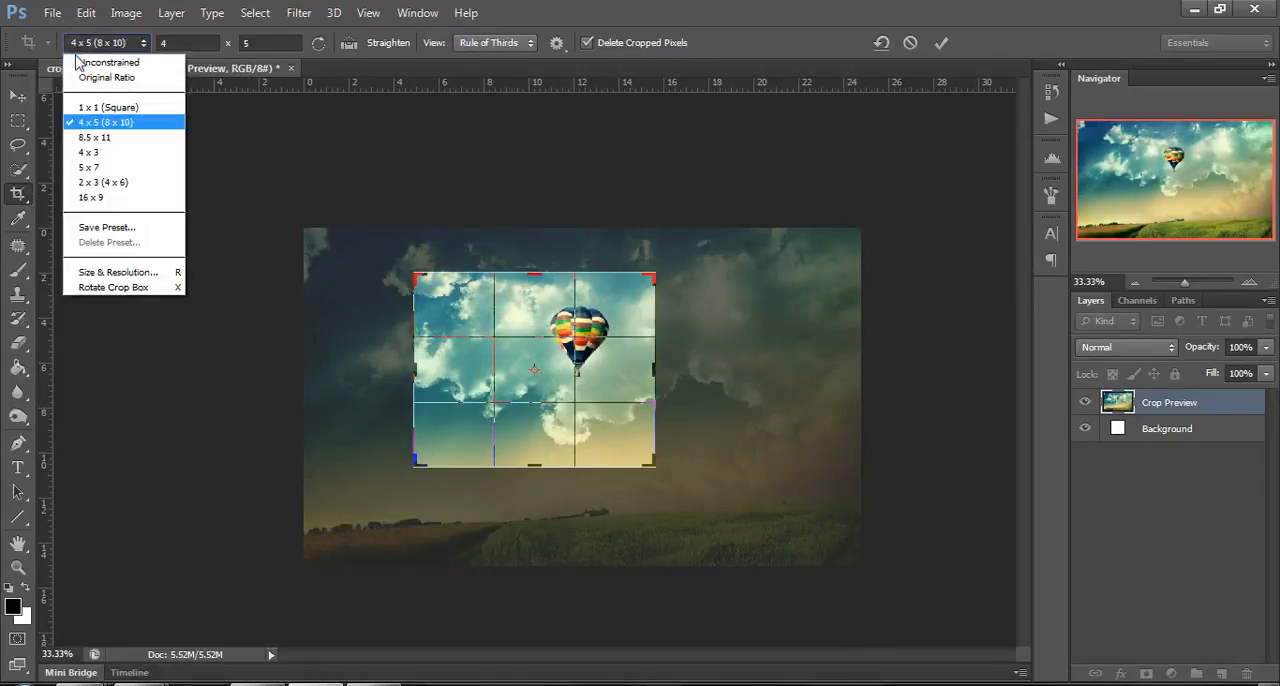
left_click(100, 168)
left_click(100, 42)
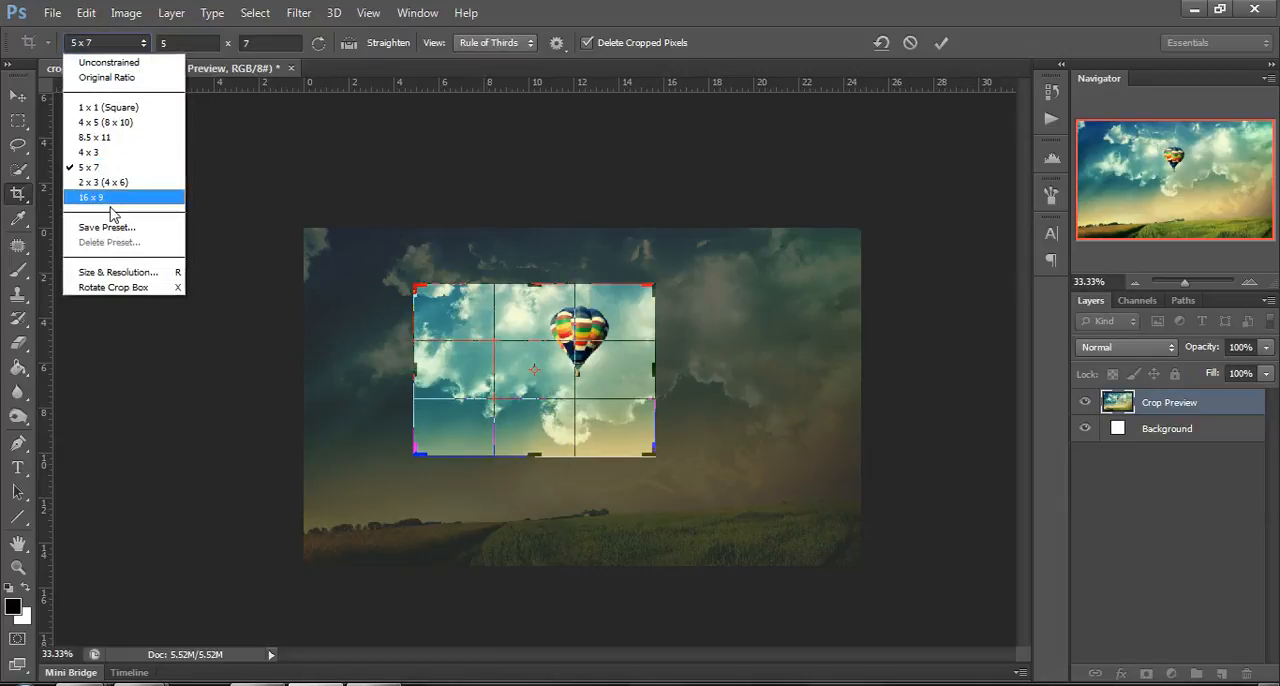
left_click(88, 201)
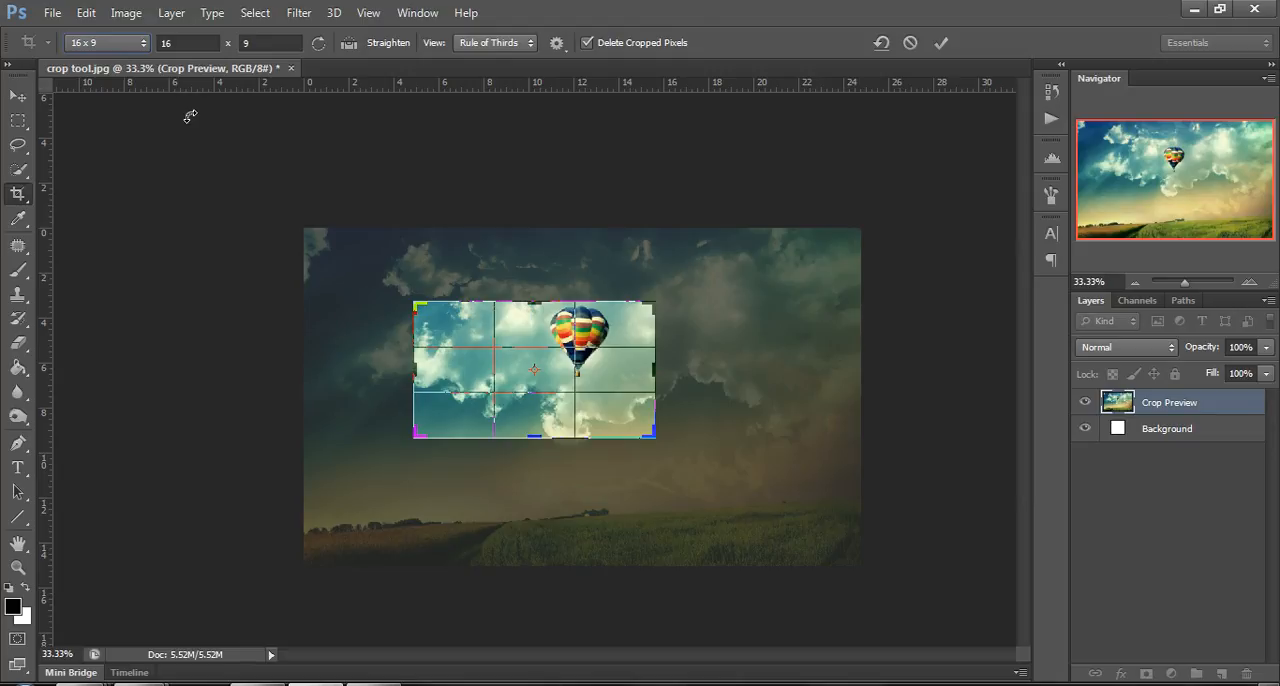
Set a custom crop ratio of 5 x 13.
left_click(125, 43)
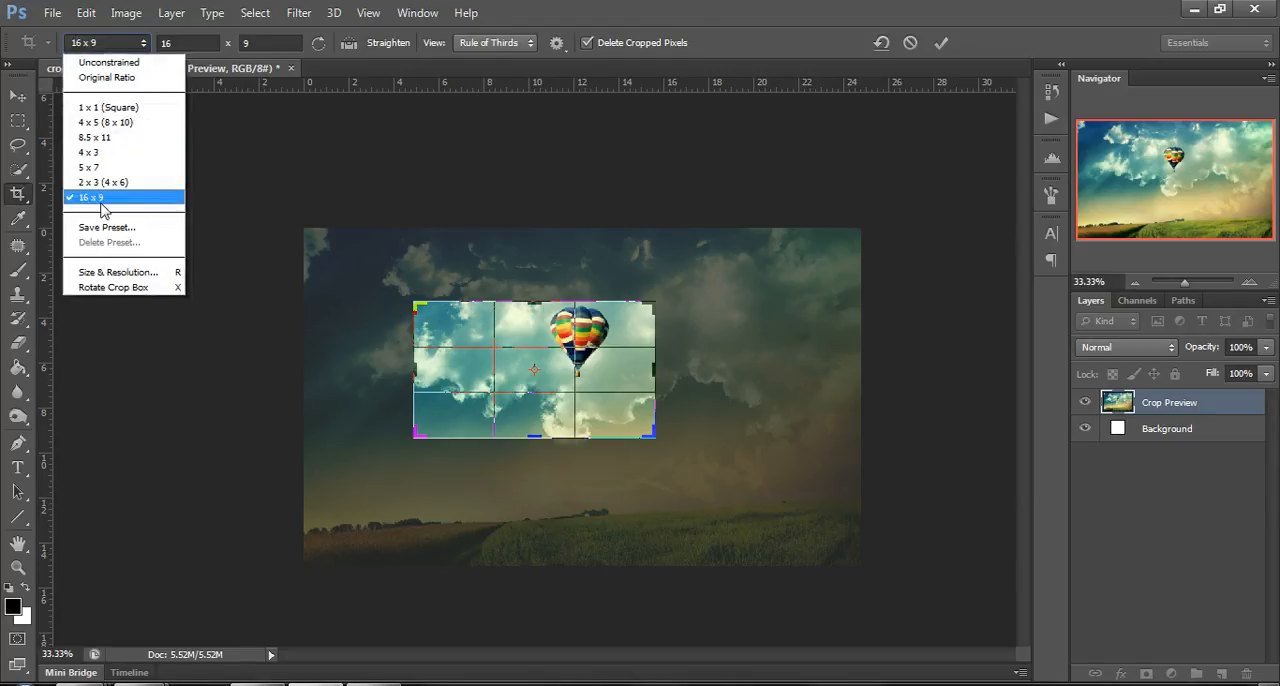
left_click(185, 44)
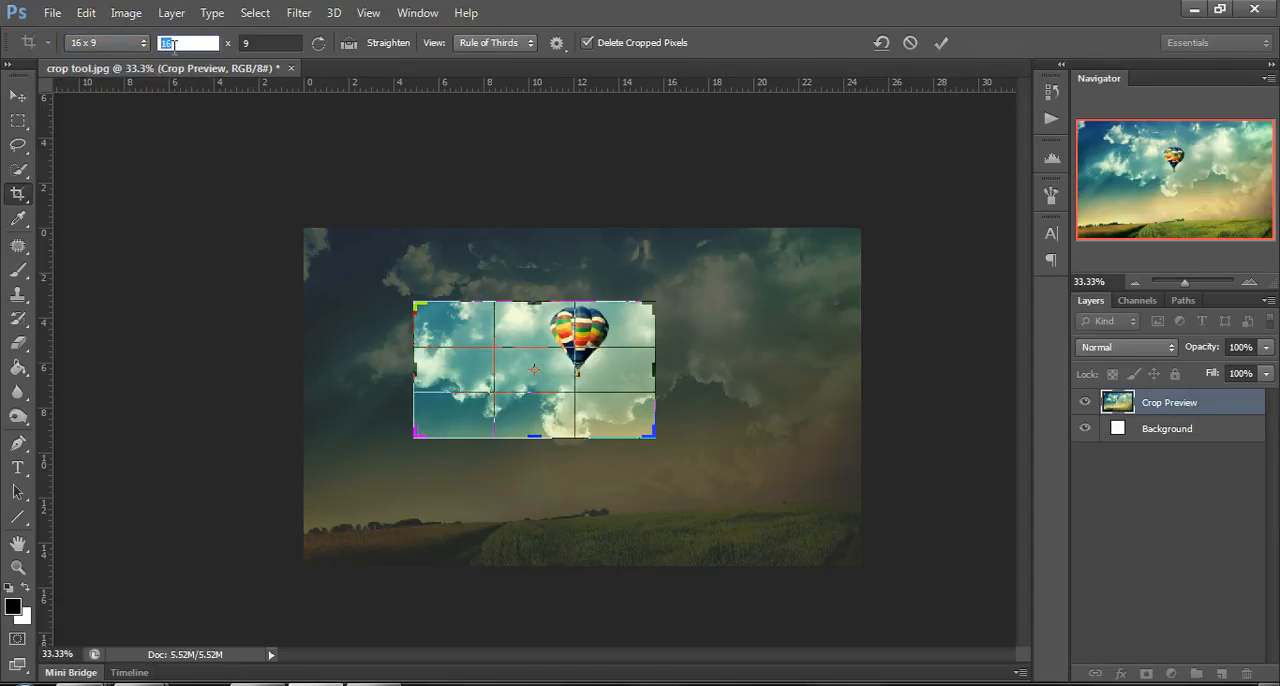
type("5")
key("Tab")
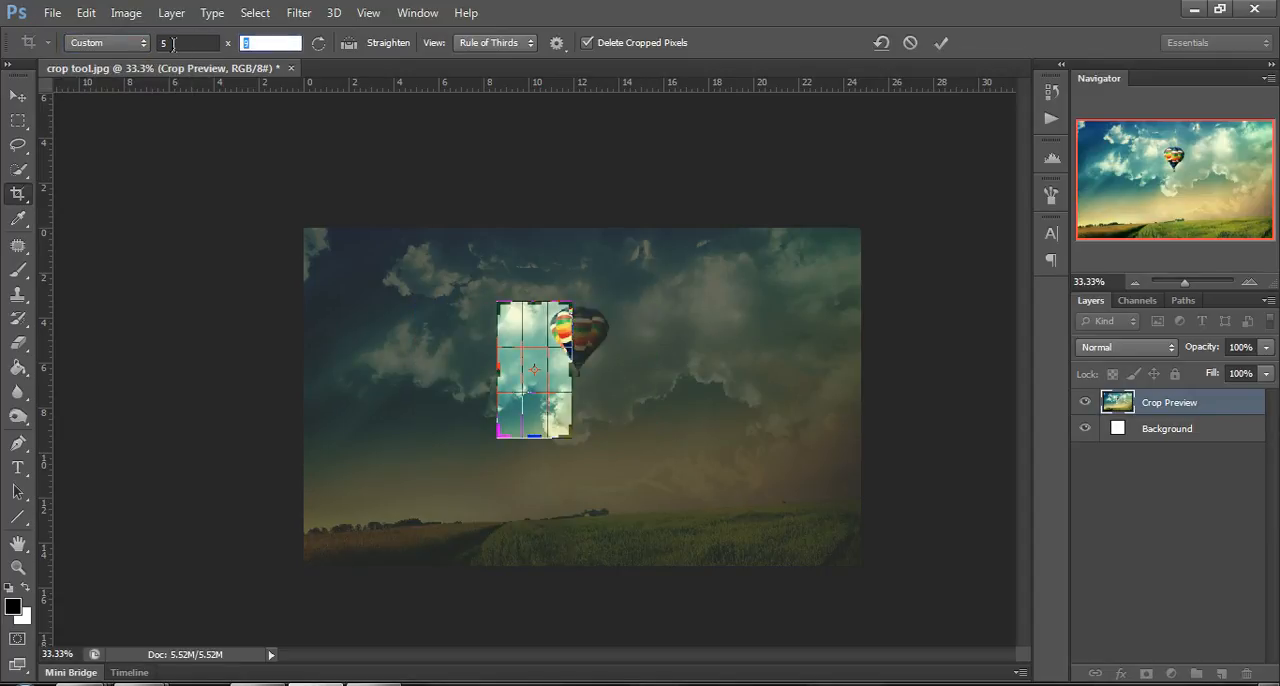
type("13")
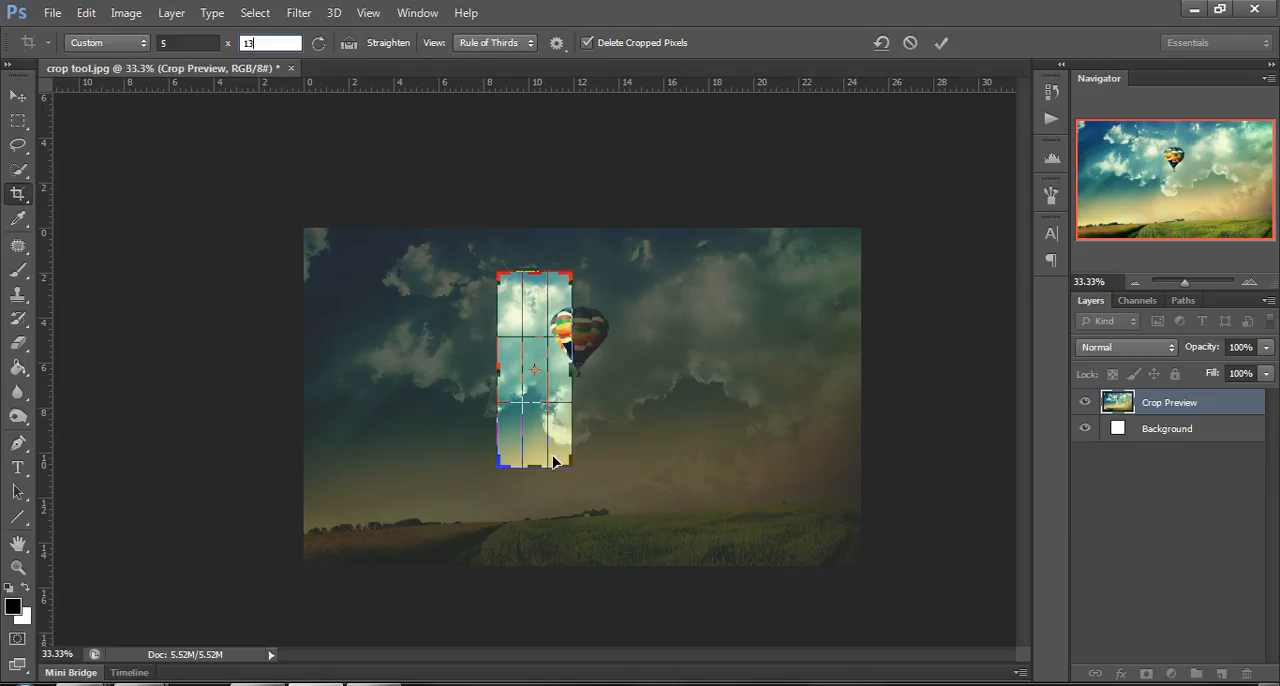
Enlarge the tall crop box to nearly the image's height and reposition the image so the balloon sits inside it.
left_click_drag(567, 466, 588, 508)
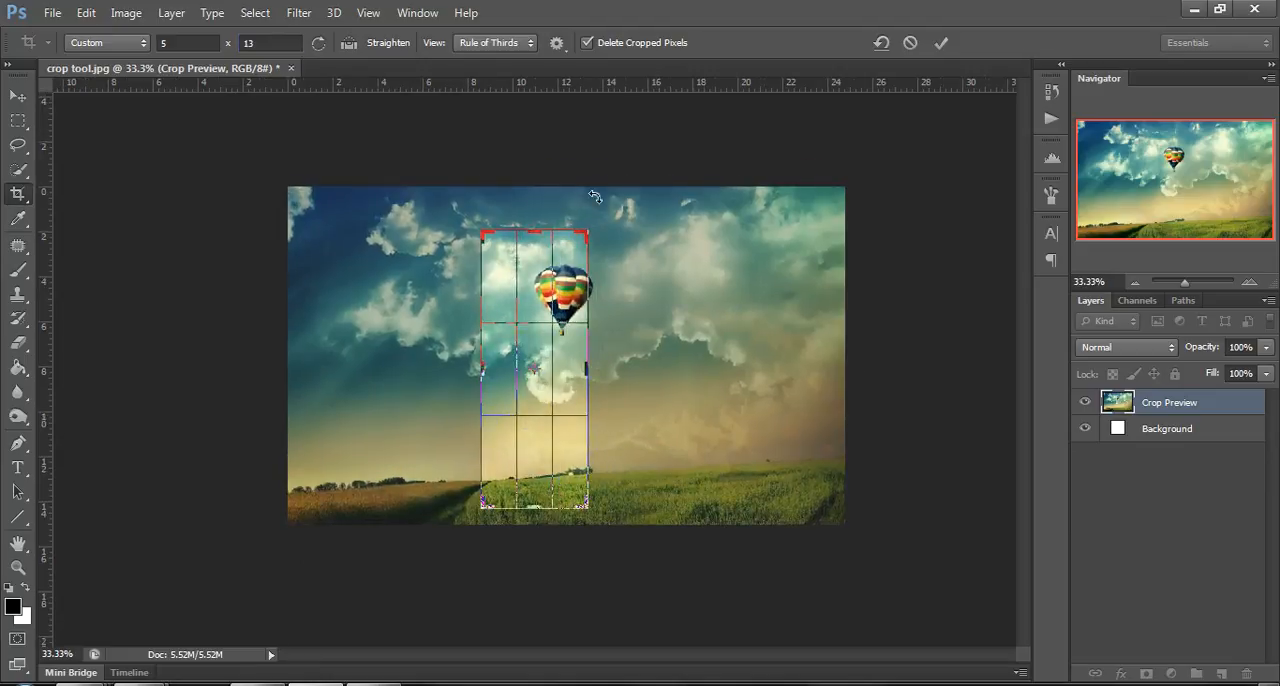
left_click_drag(587, 234, 606, 232)
left_click_drag(579, 280, 543, 257)
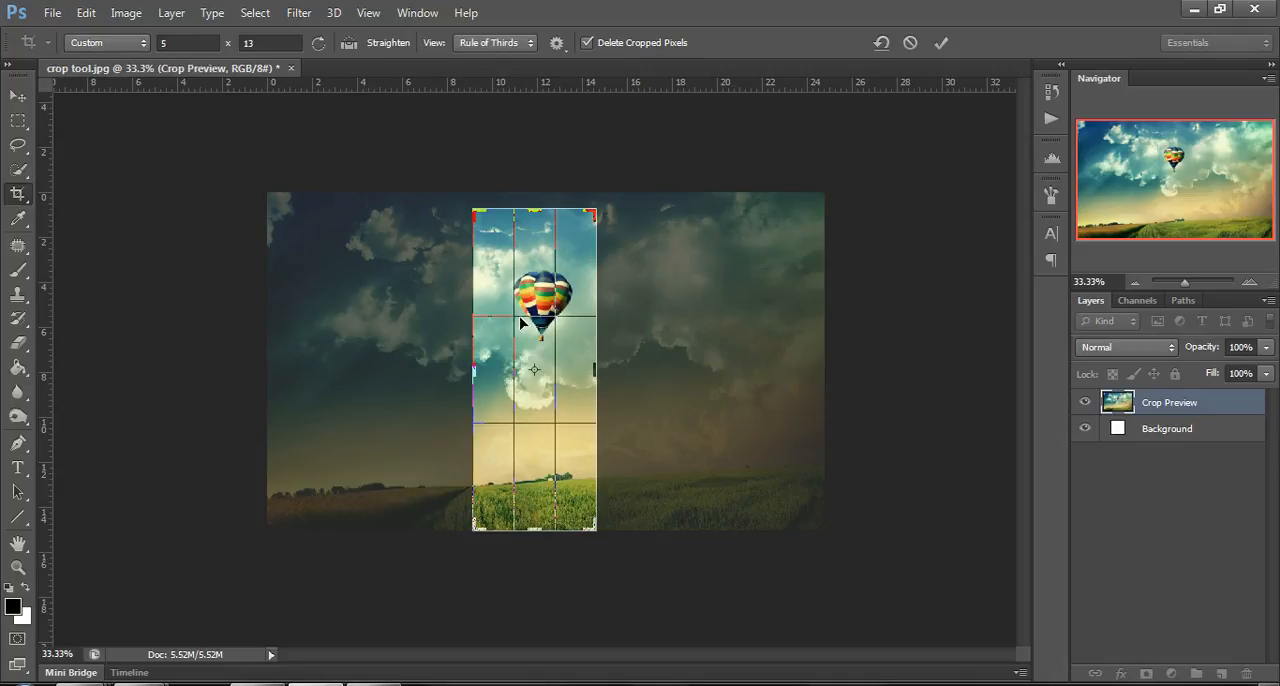
Change the custom crop ratio to 13 x 5.
left_click(190, 46)
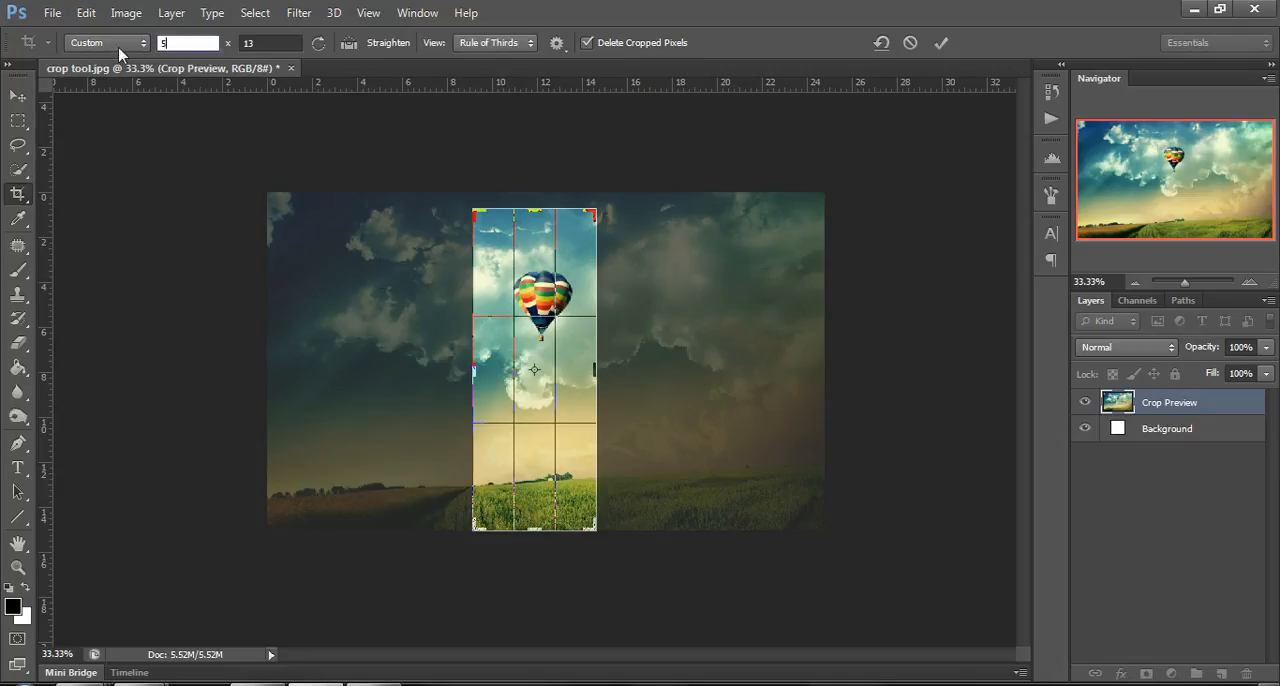
type("13")
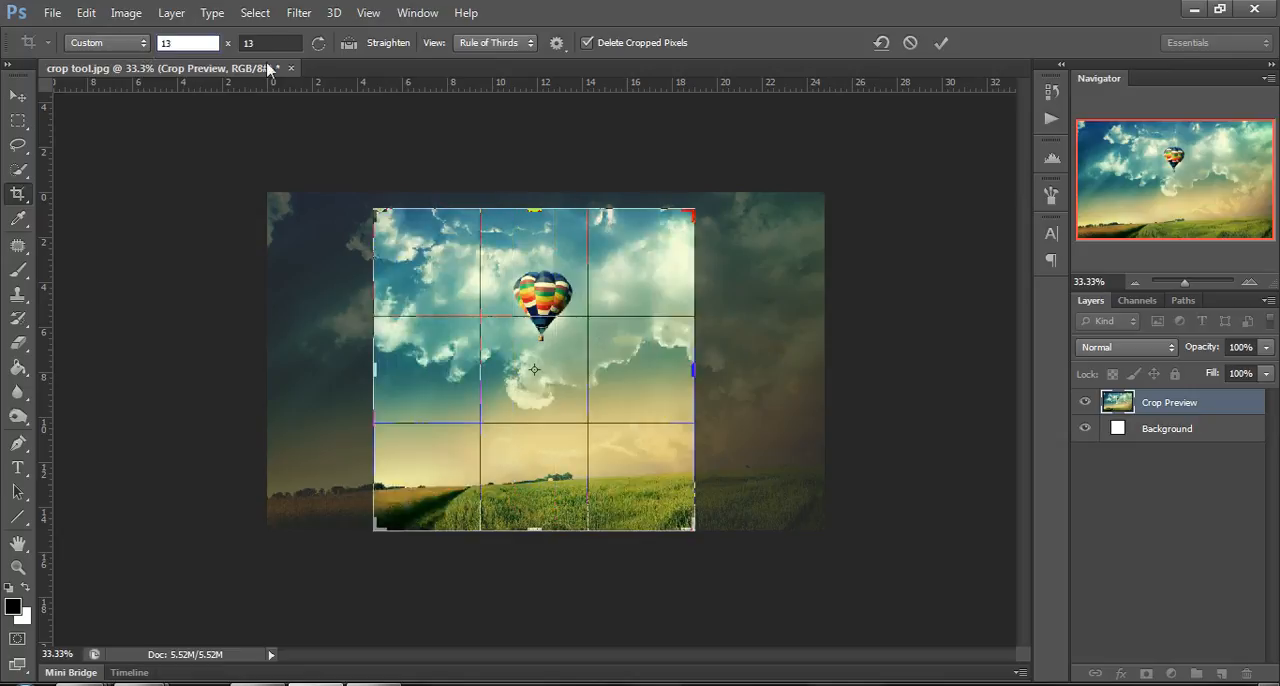
key("Tab")
type("5")
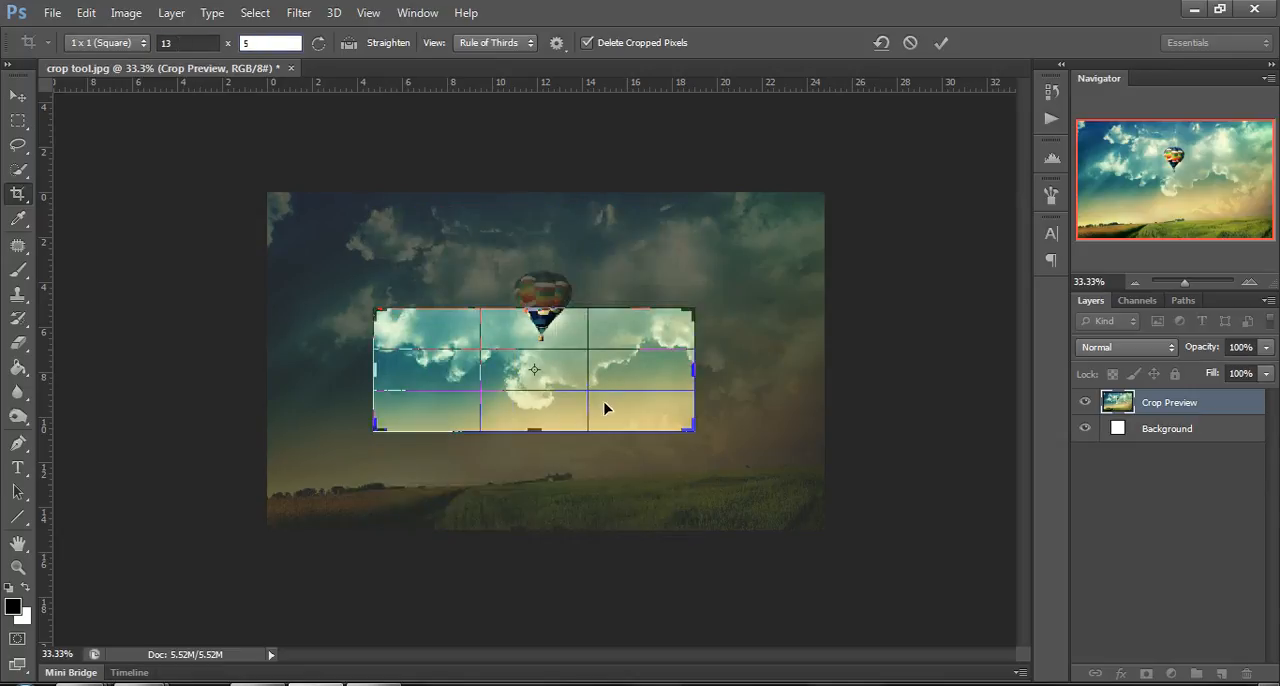
Enlarge the wide crop box to the image's full width around the balloon and apply the crop.
left_click_drag(372, 310, 320, 288)
left_click_drag(741, 283, 812, 263)
left_click(941, 43)
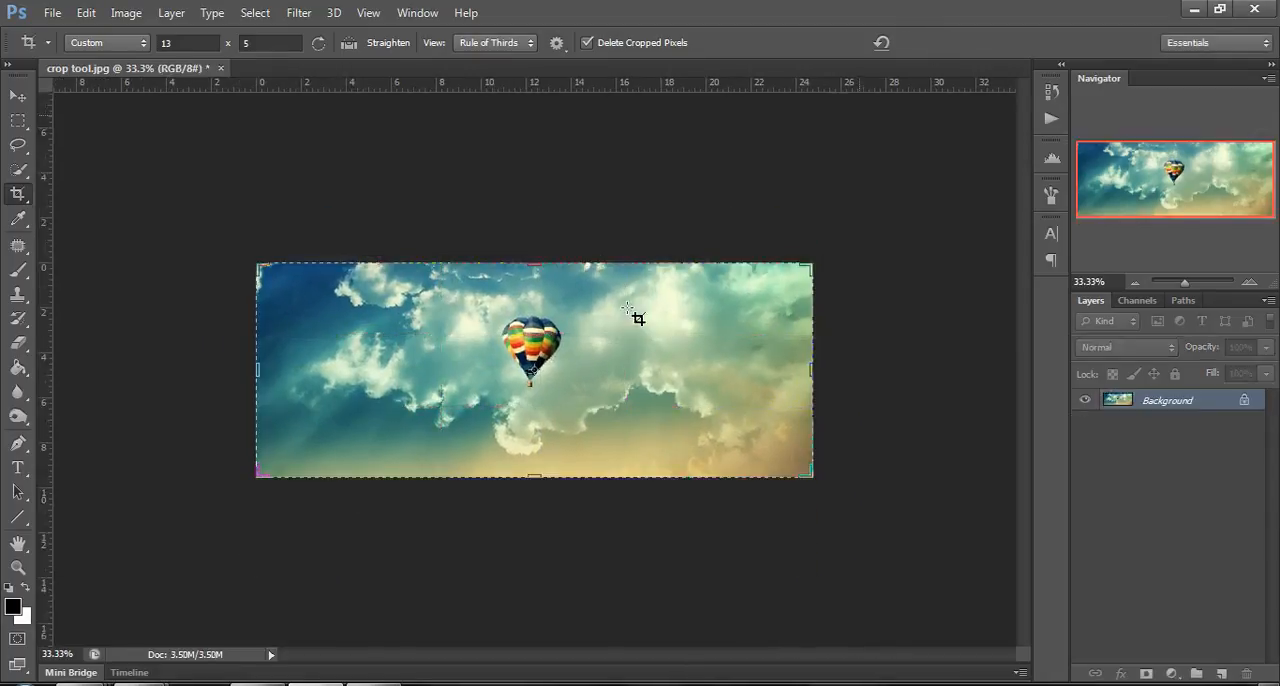
Restore the image to its opened state and reset the crop box to the original ratio.
left_click(1052, 92)
left_click(888, 100)
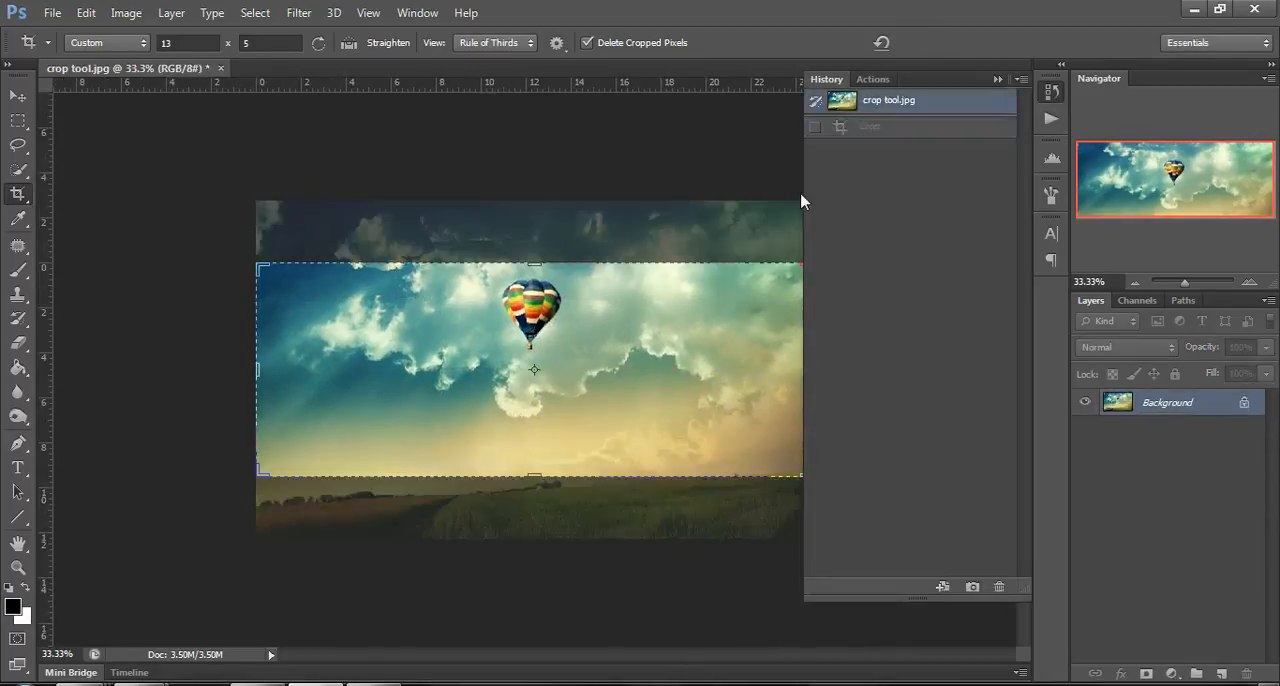
left_click(881, 43)
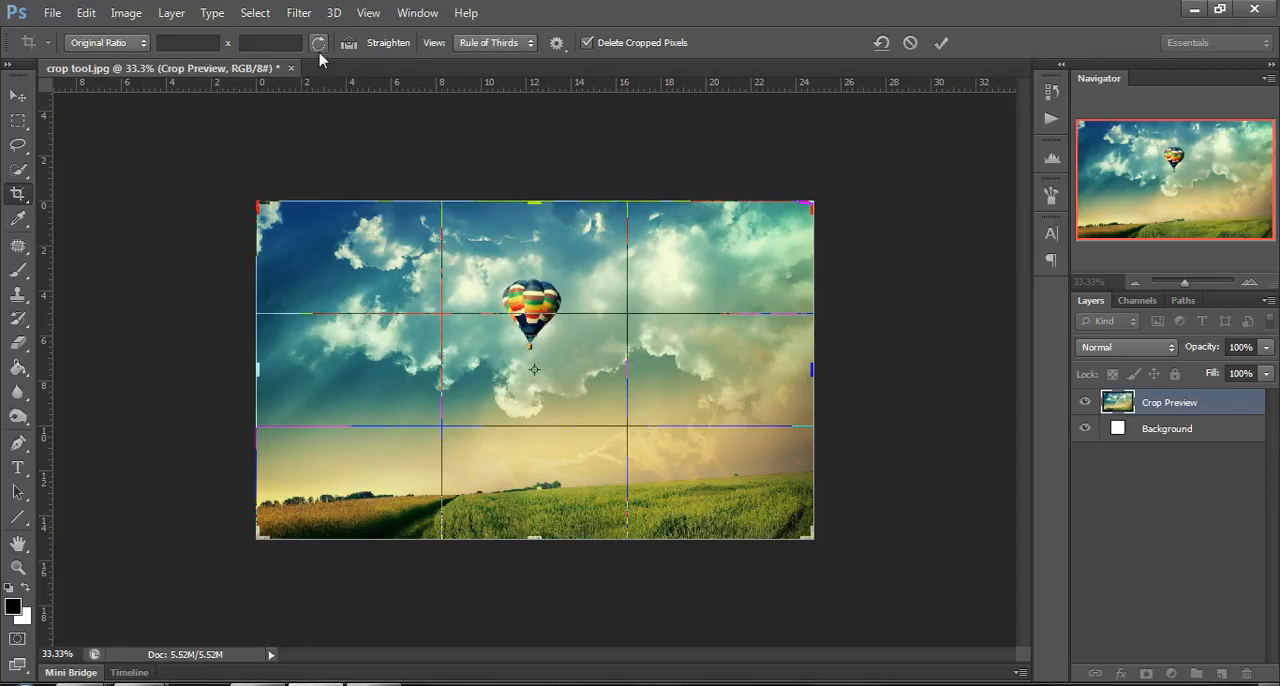
Straighten the image along the sloping horizon of the fields and apply the crop.
left_click(348, 44)
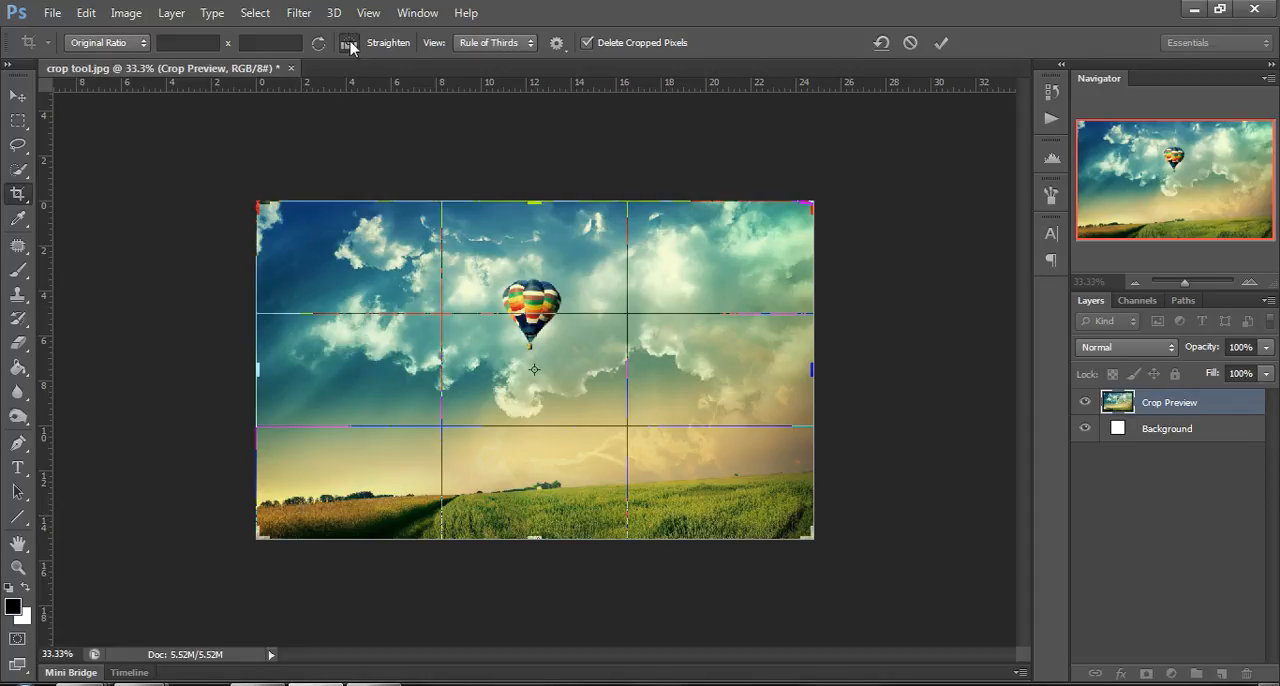
left_click_drag(263, 509, 782, 478)
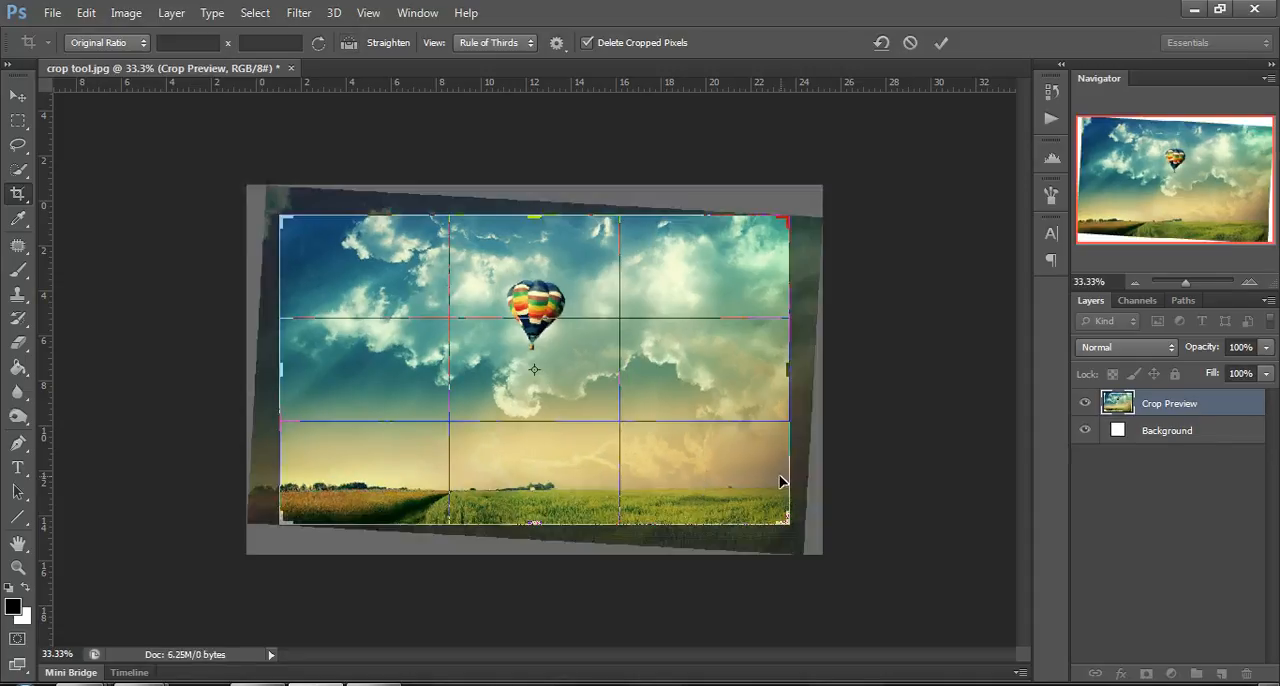
left_click(941, 42)
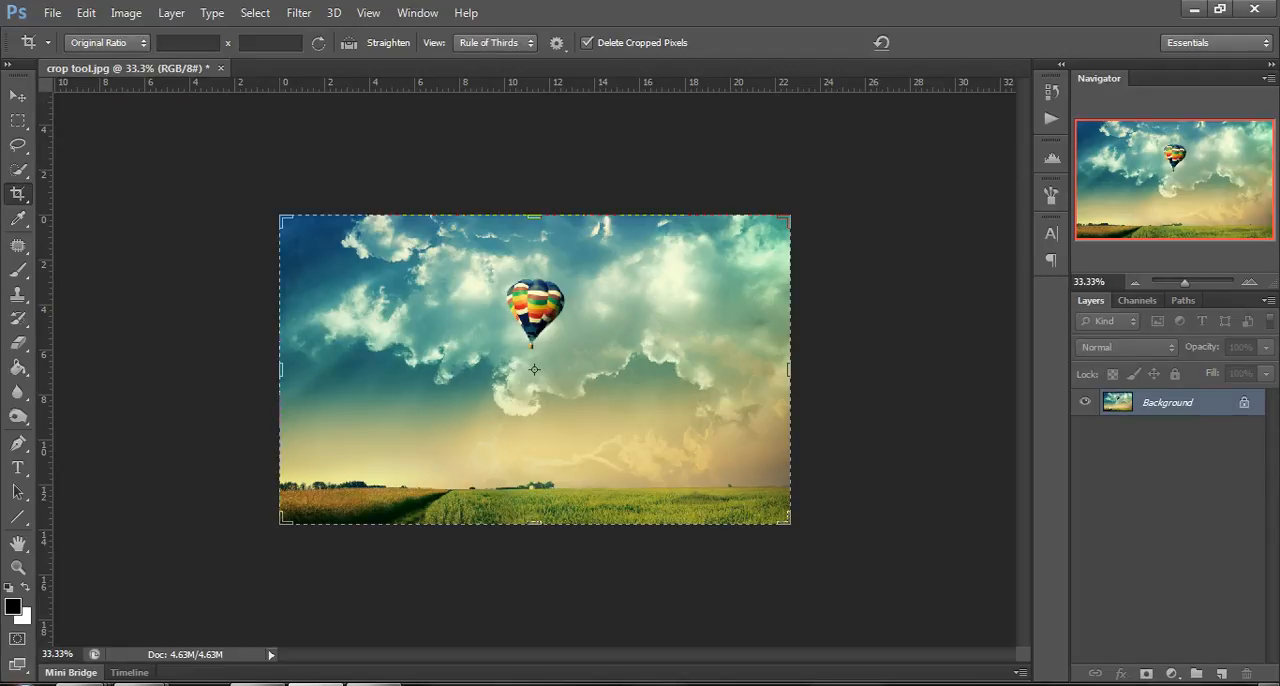
Set the crop ratio to the 1 x 1 (Square) preset.
left_click(110, 43)
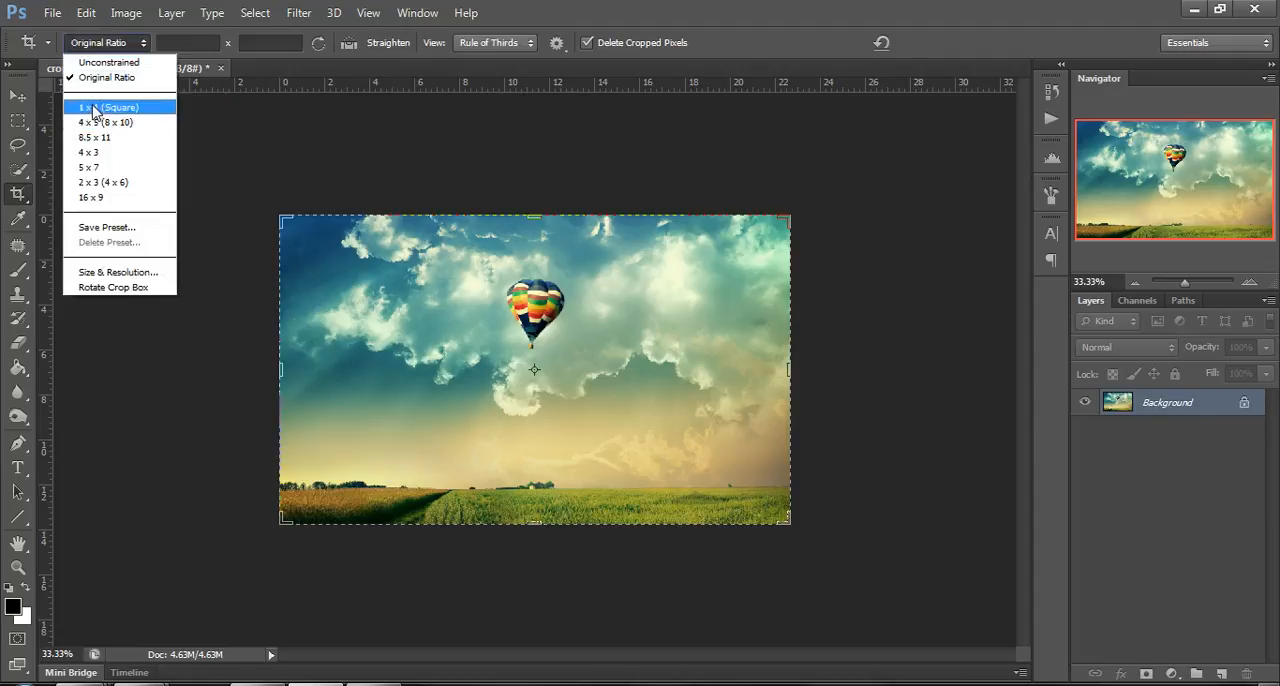
left_click(95, 108)
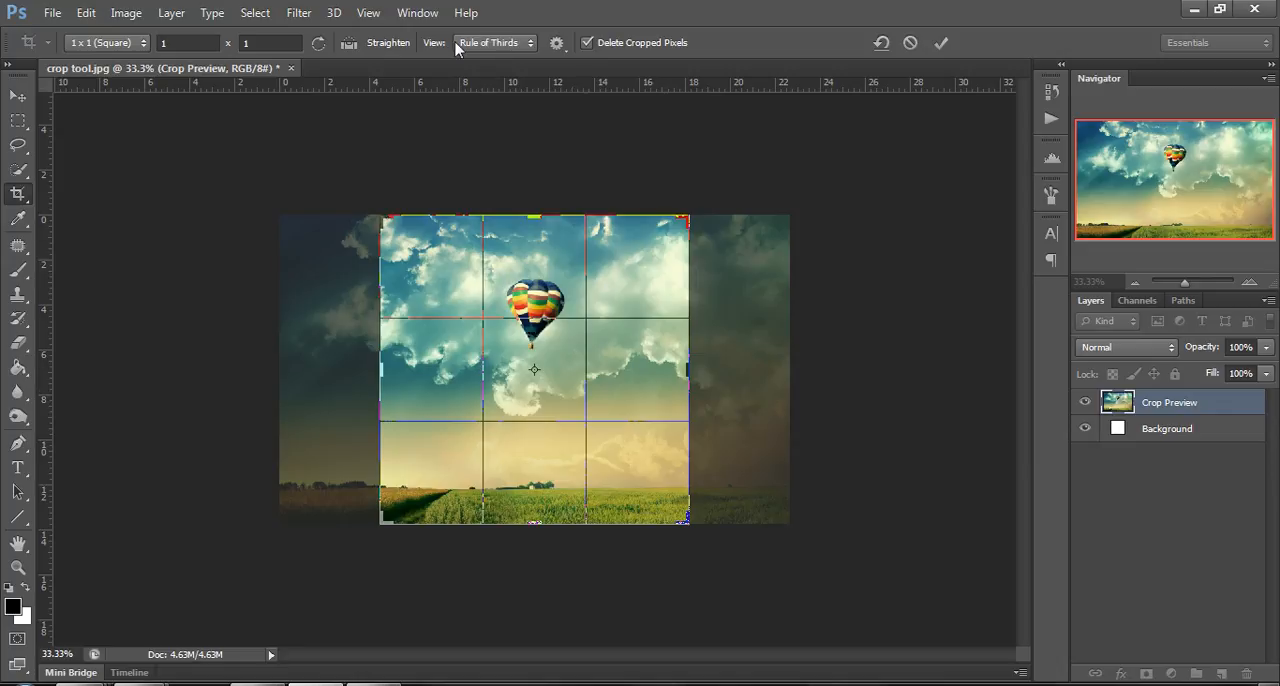
Try the Grid, Golden Ratio and Golden Spiral crop overlays in turn, and return to Rule of Thirds.
left_click(486, 45)
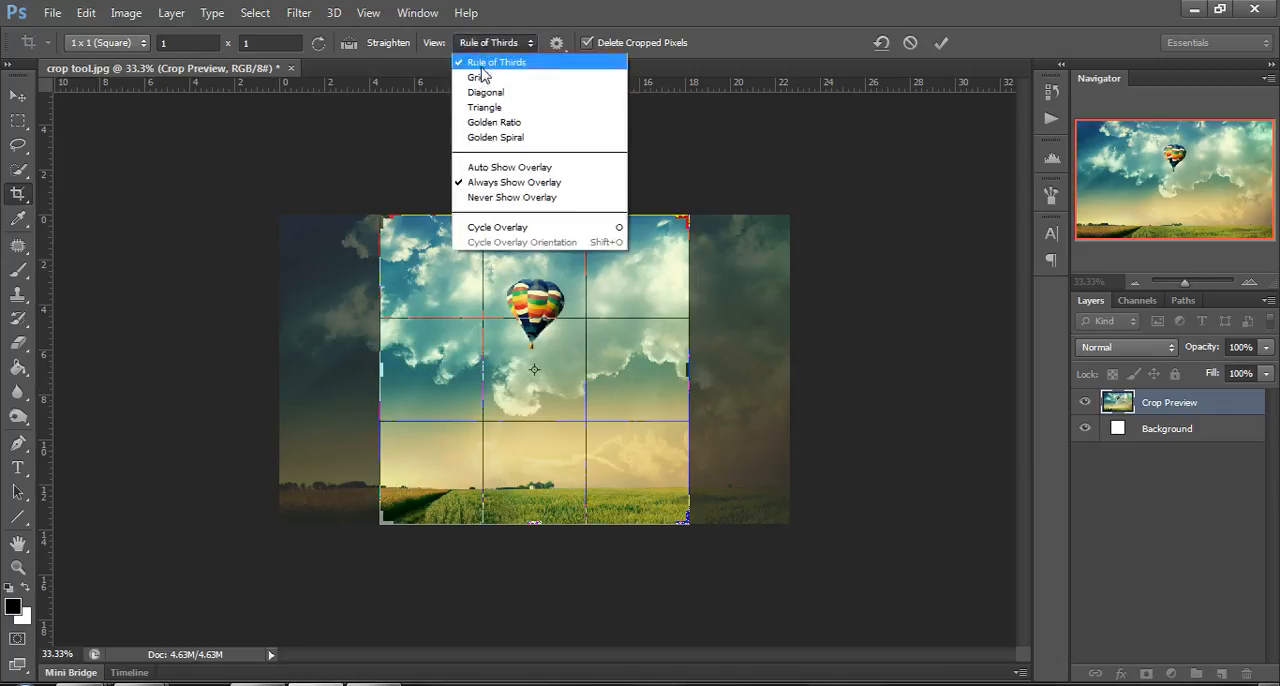
left_click(481, 77)
left_click(488, 43)
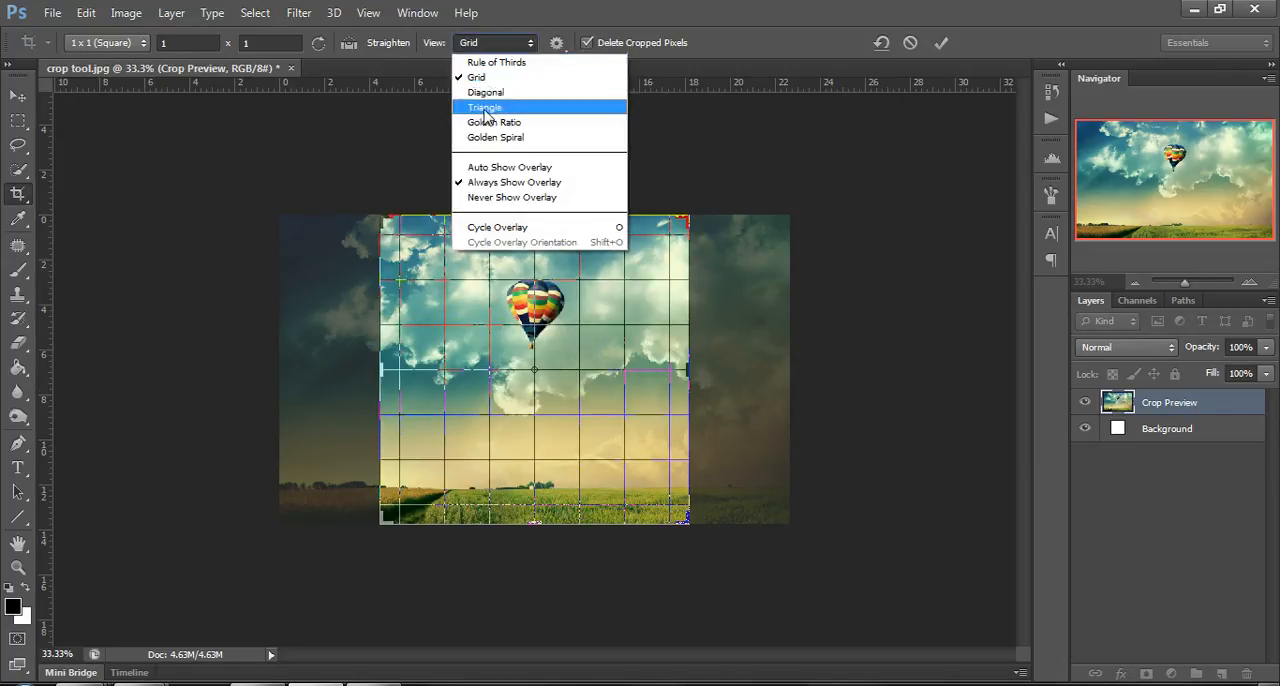
left_click(489, 124)
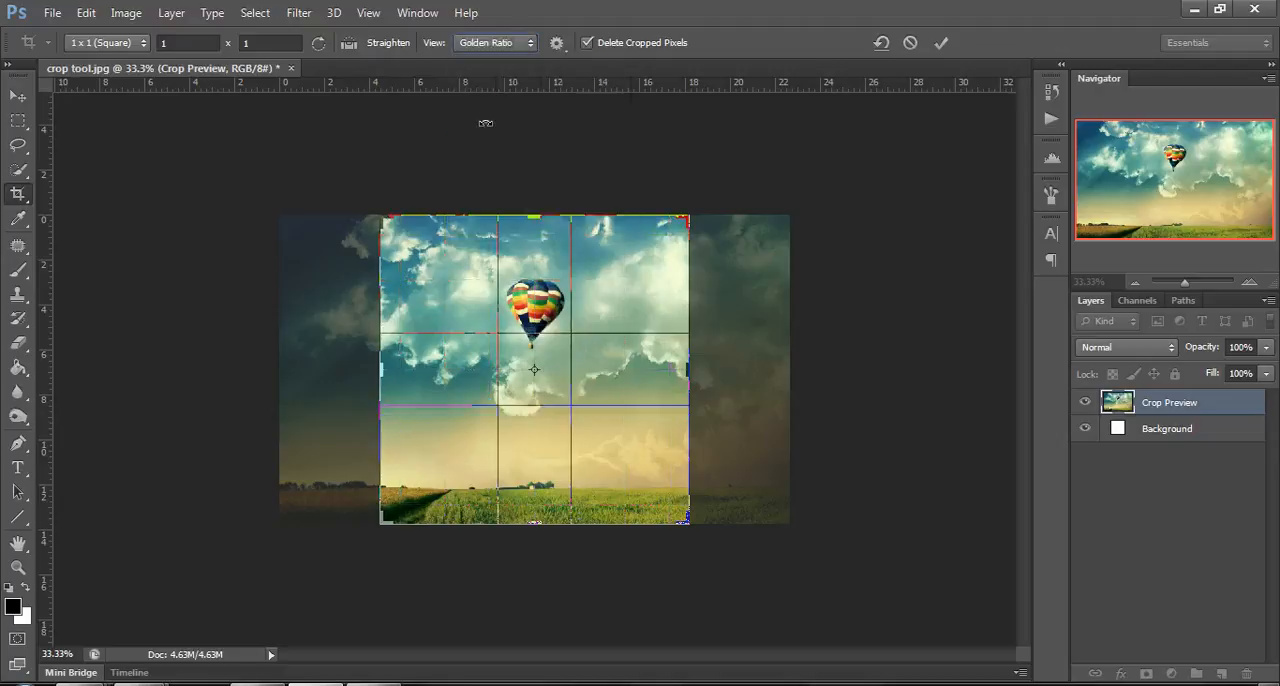
left_click(489, 47)
left_click(505, 136)
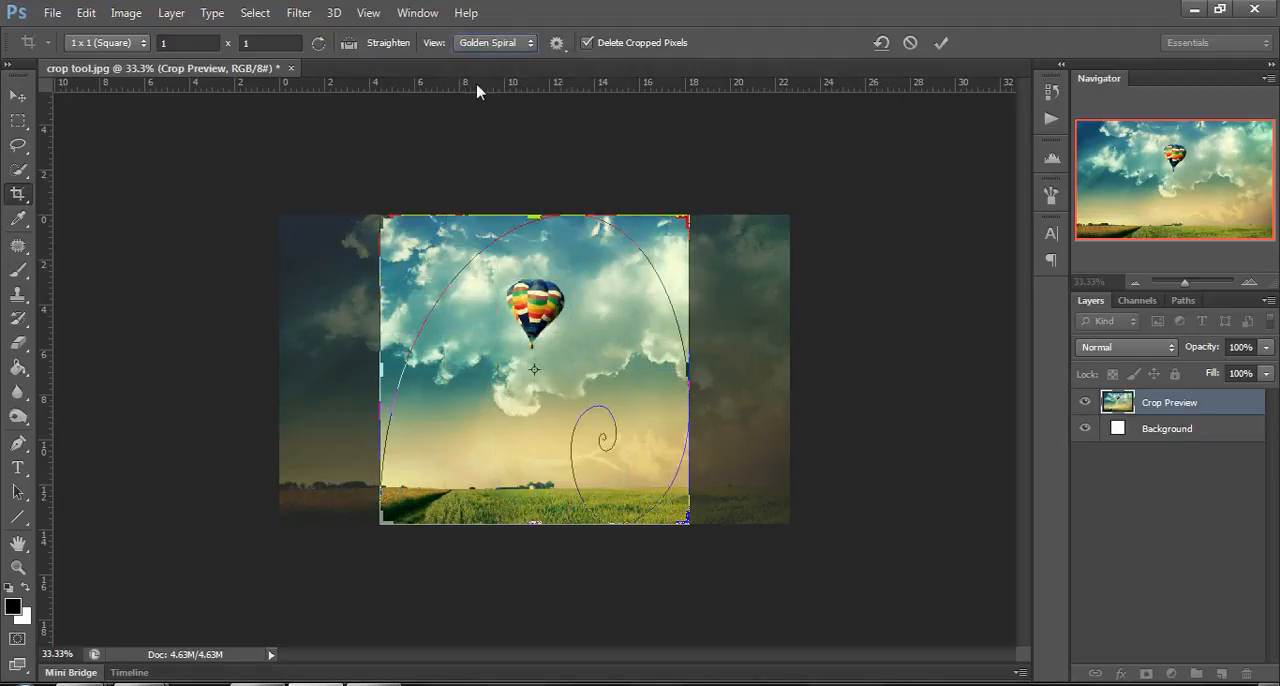
left_click(466, 45)
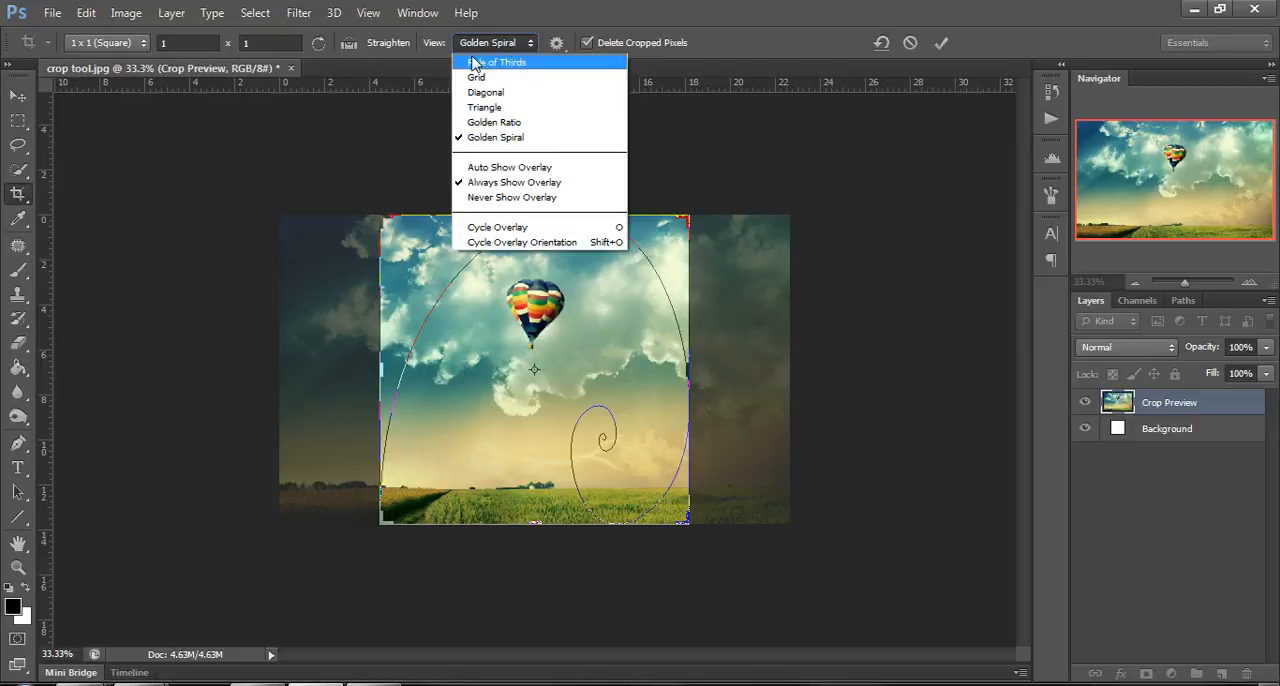
left_click(481, 63)
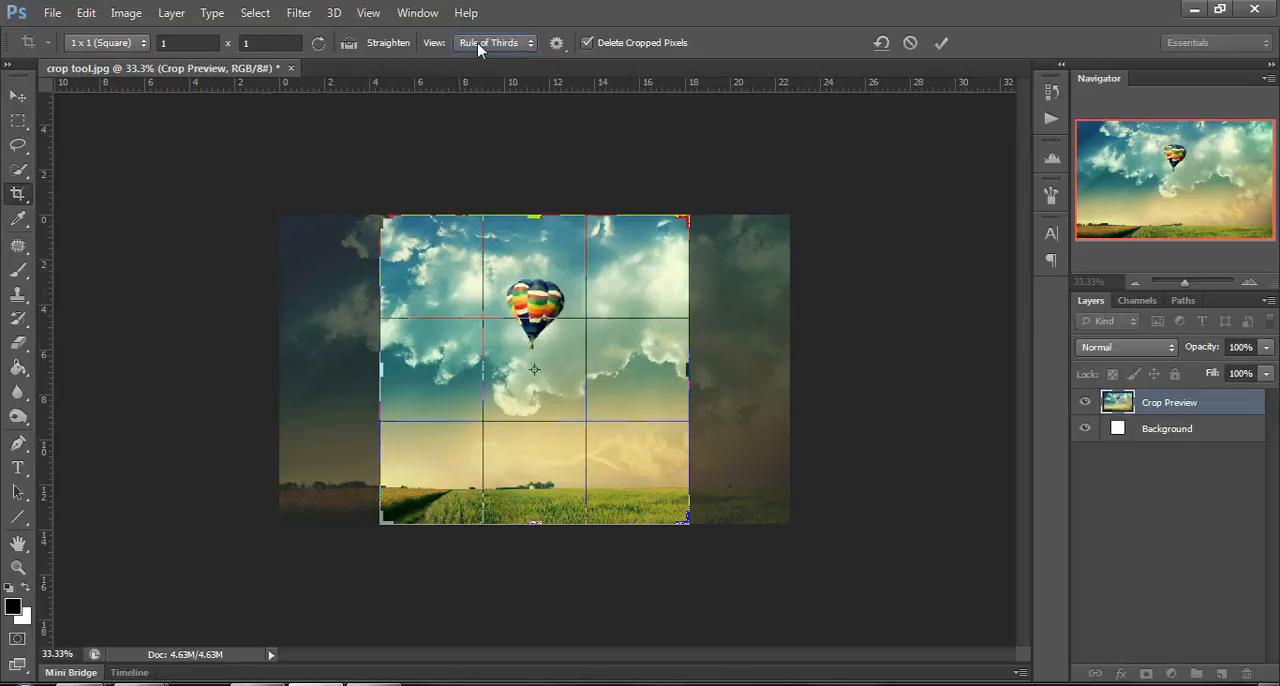
Set the crop overlay to Never Show Overlay, and switch it back to Always Show Overlay.
left_click(506, 48)
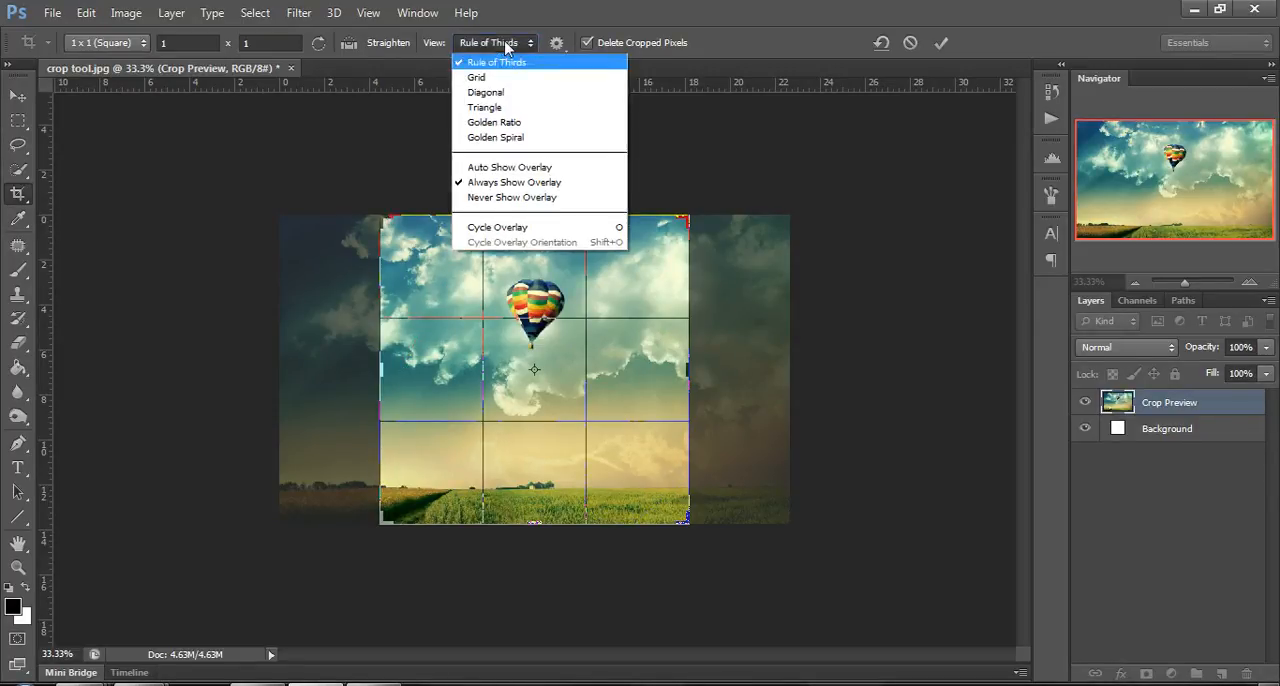
left_click(478, 198)
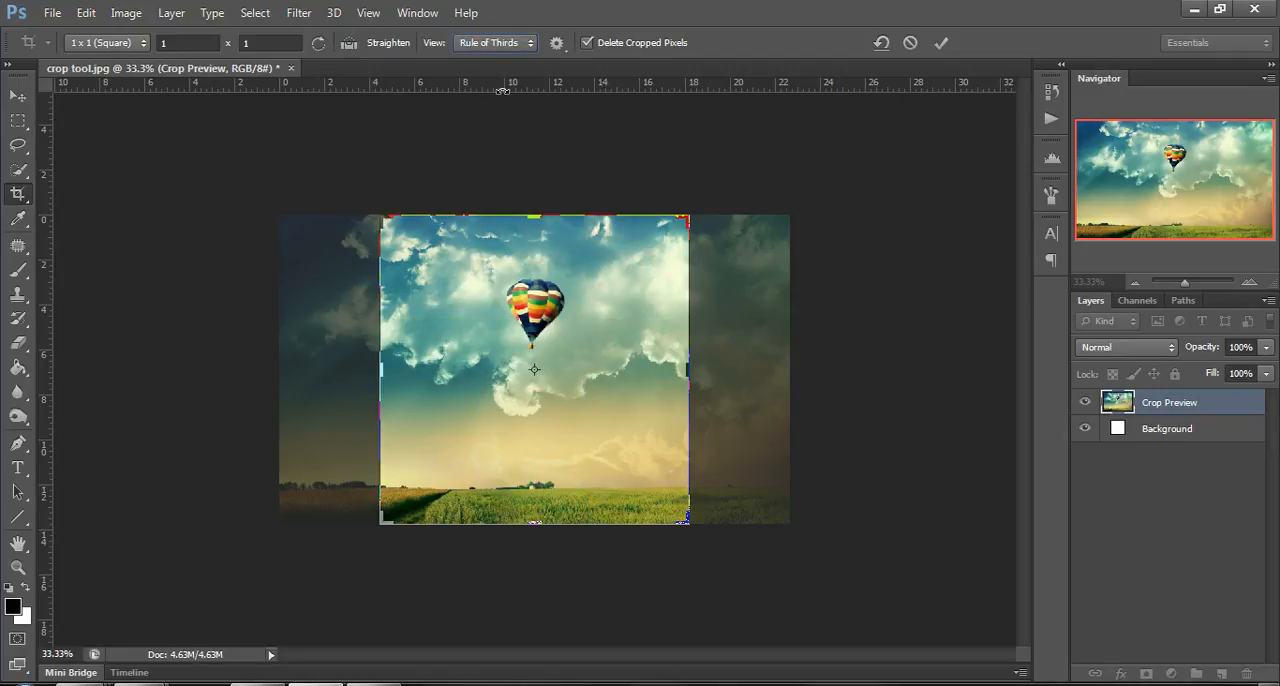
left_click(477, 45)
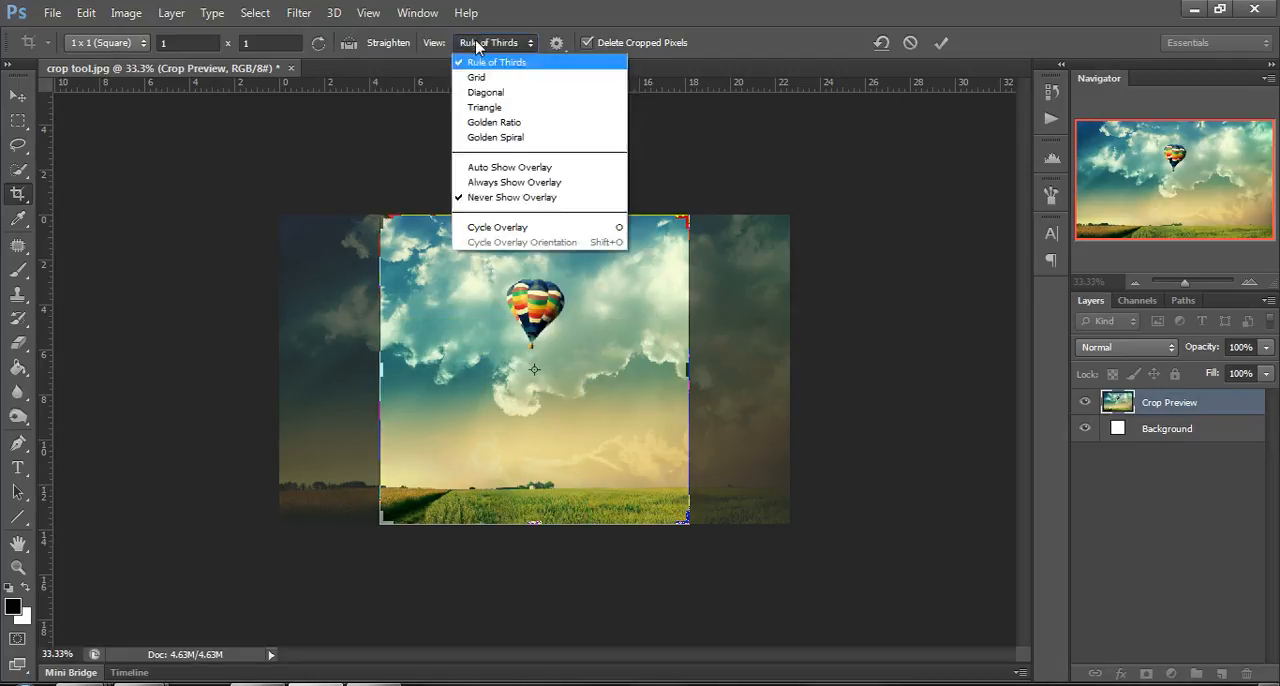
left_click(463, 184)
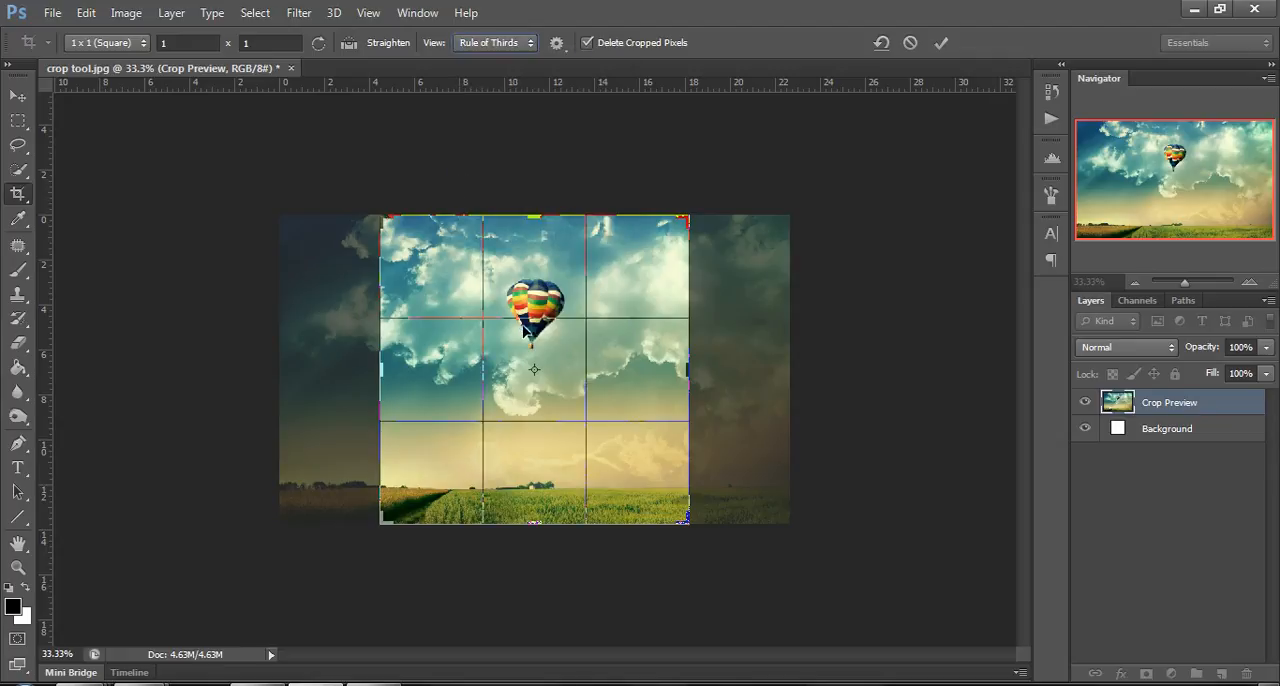
Shift the photo inside the square crop box so the balloon sits on the upper-right thirds intersection, and apply the crop.
left_click_drag(516, 298, 566, 297)
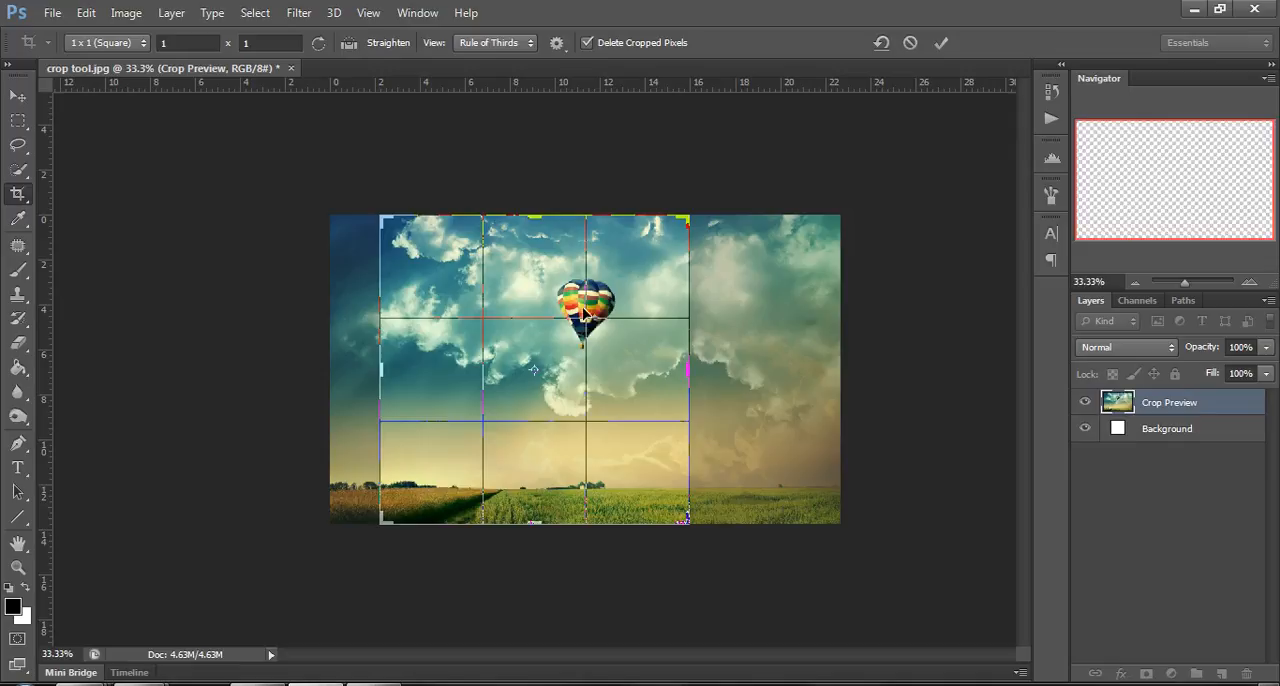
left_click_drag(690, 221, 691, 221)
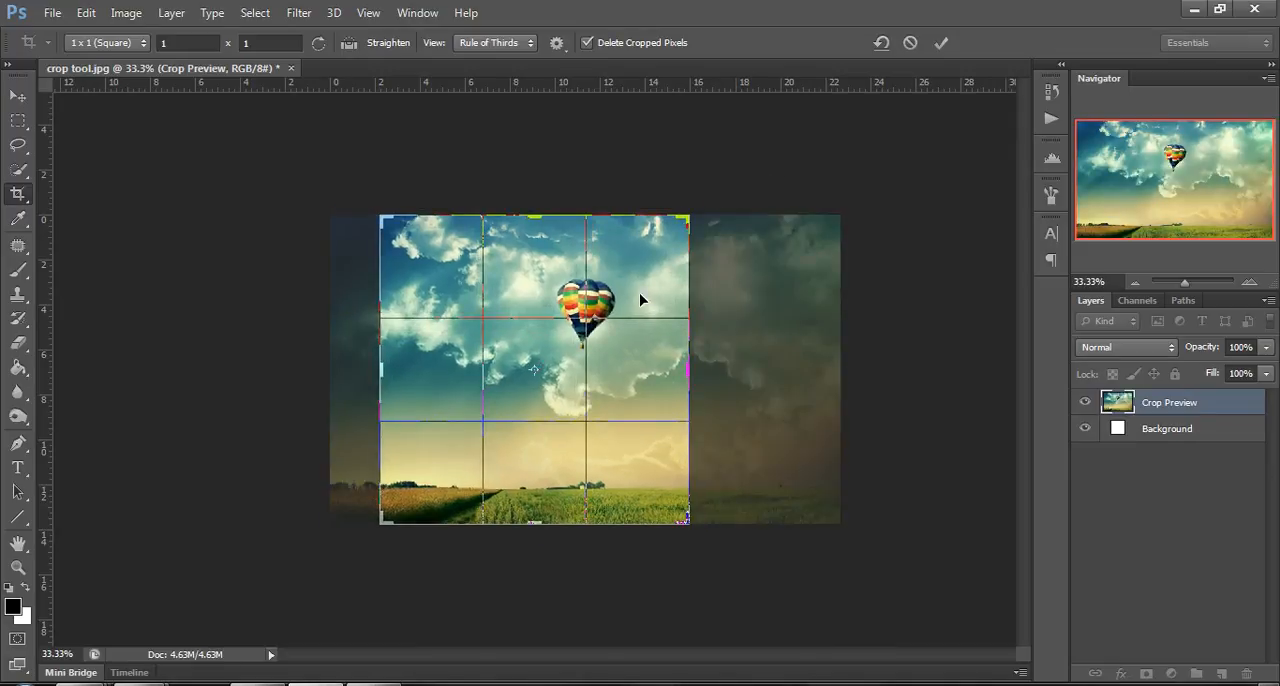
left_click_drag(641, 300, 640, 298)
left_click(945, 44)
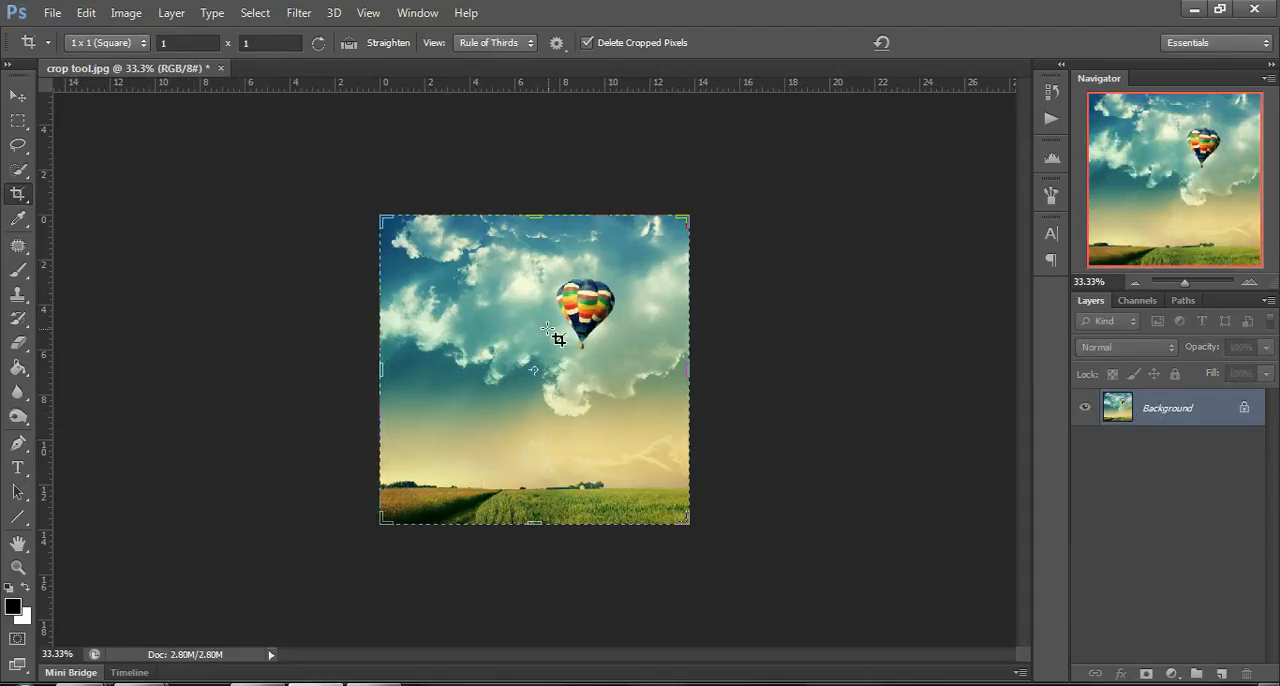